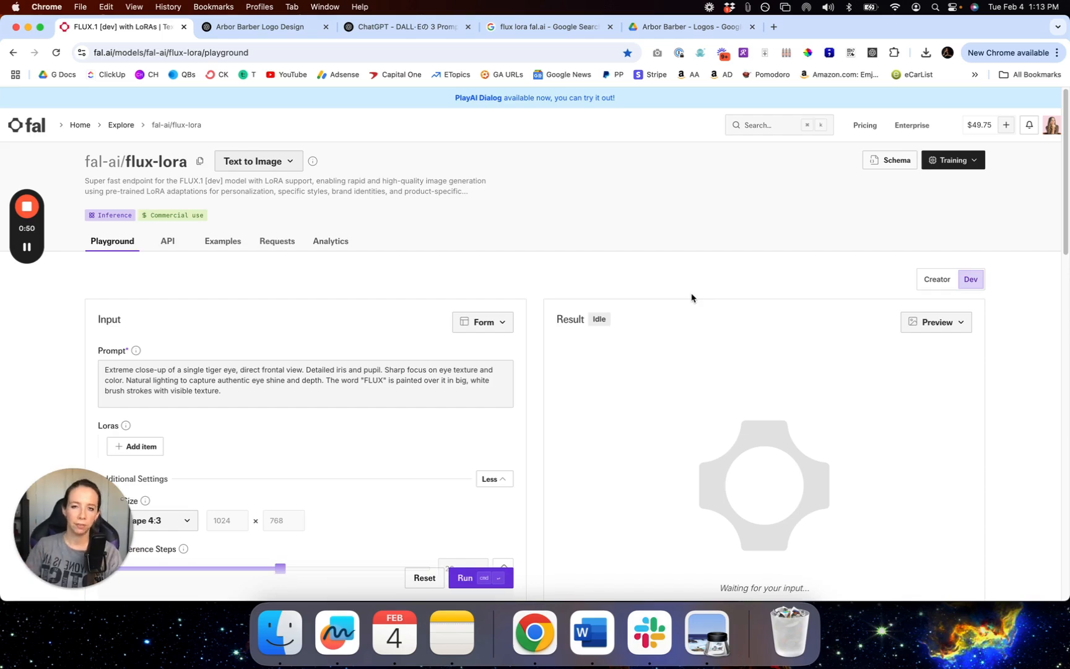
Step: Switch from the fal.ai playground to the ChatGPT DALL·E 3 Prompt Craft tab
click(376, 31)
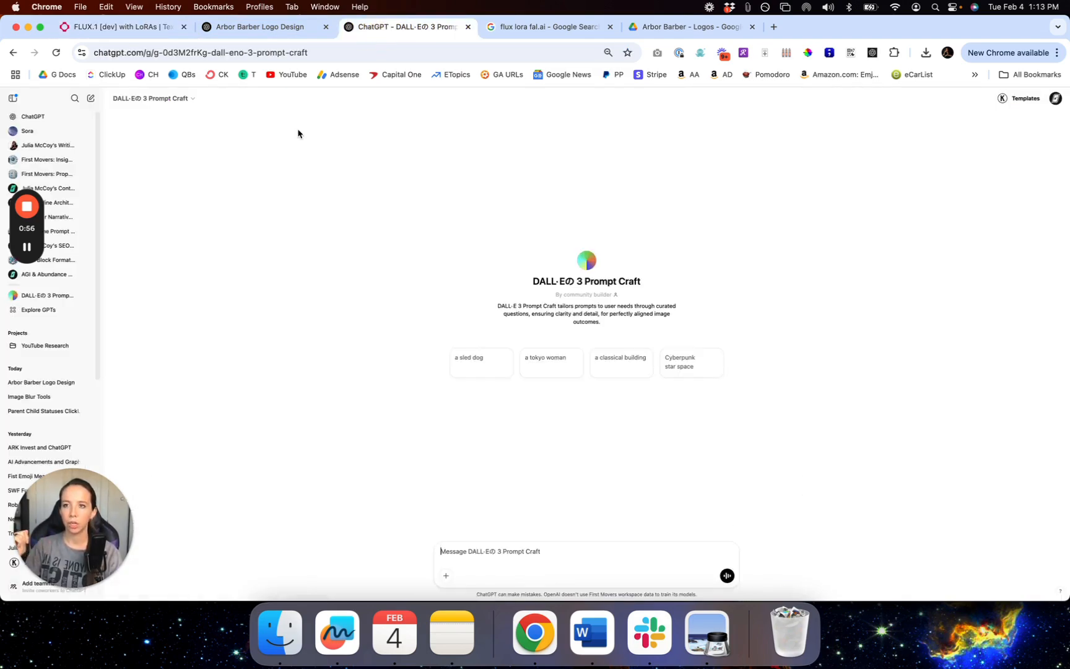
Step: Check the Prompt Craft GPT's title-menu options, then return to the FLUX.1 [dev] with LoRAs tab
click(177, 103)
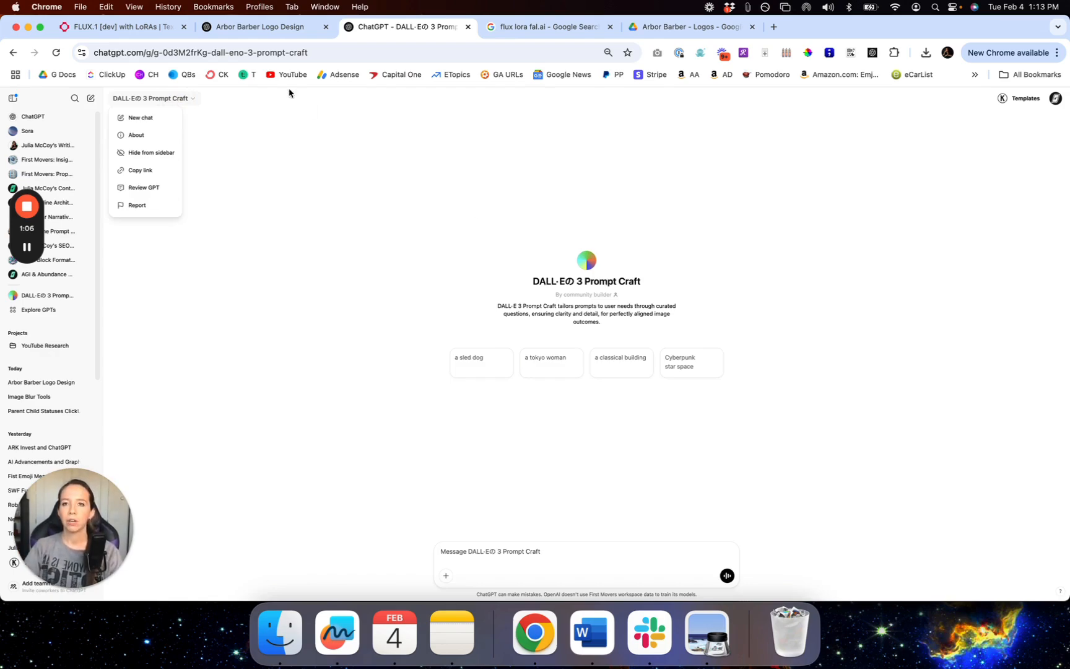
click(382, 224)
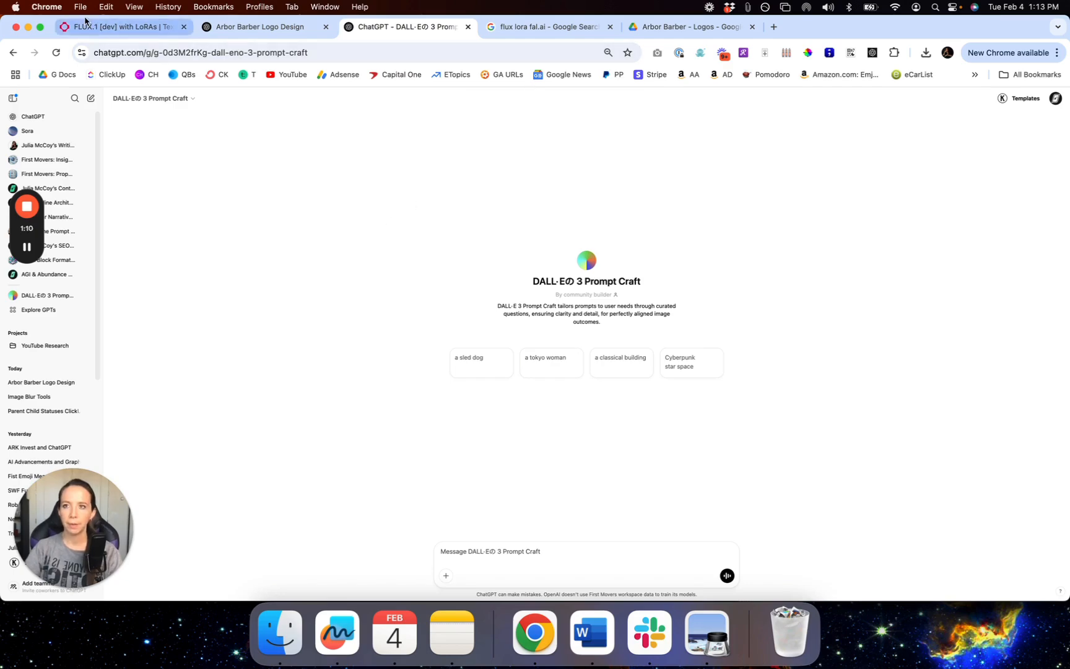
click(116, 31)
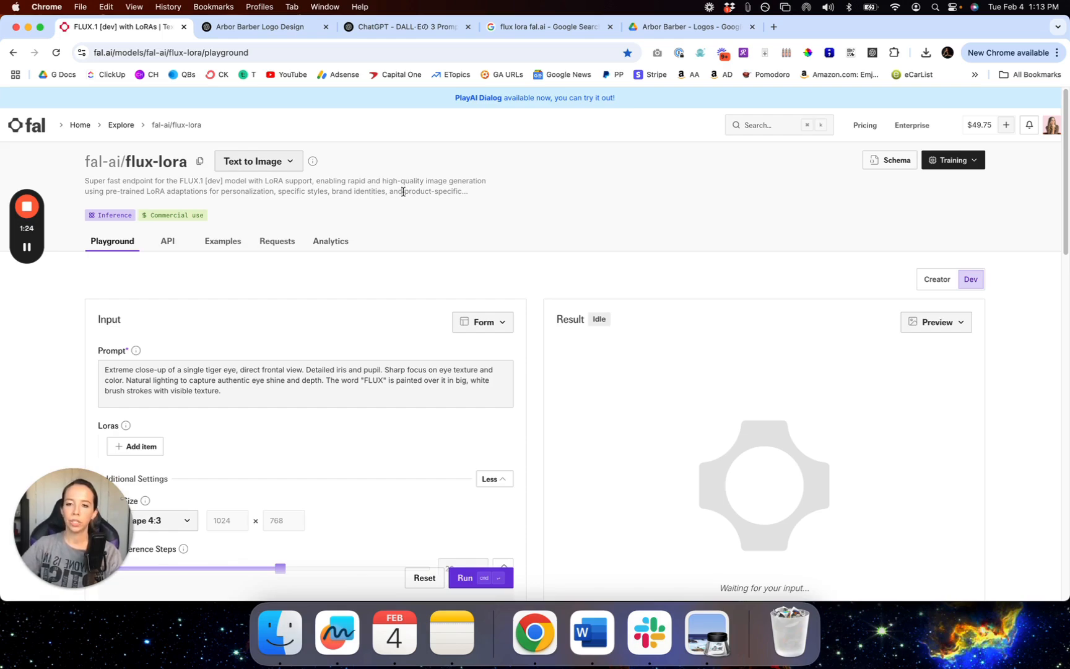
Step: Clear the sample tiger-eye prompt from the Prompt box
click(238, 384)
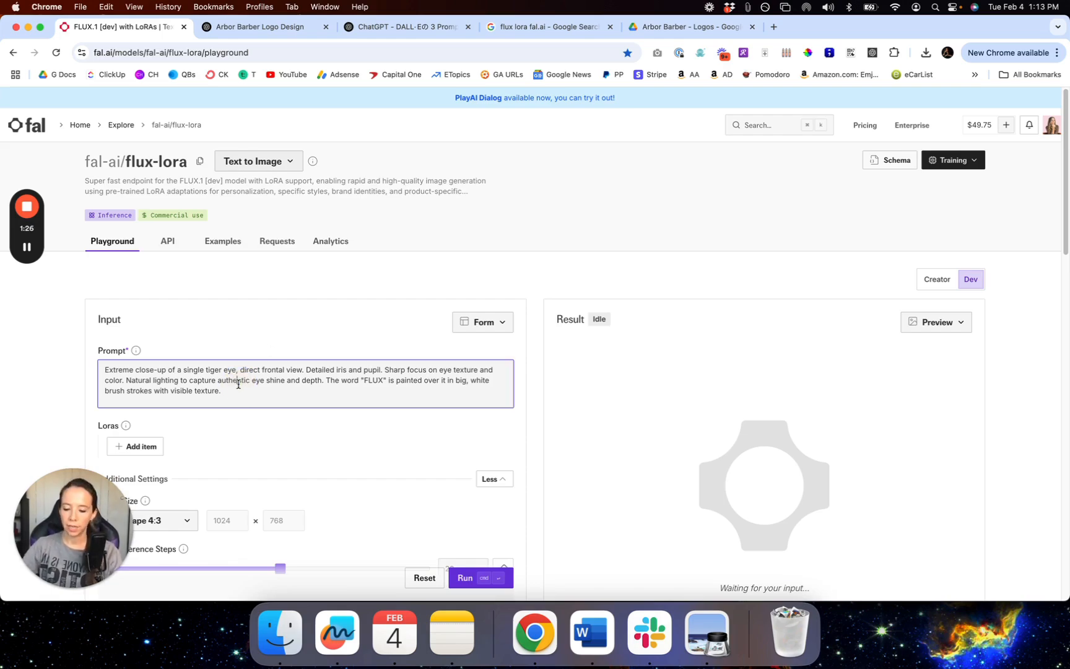
key(super+a)
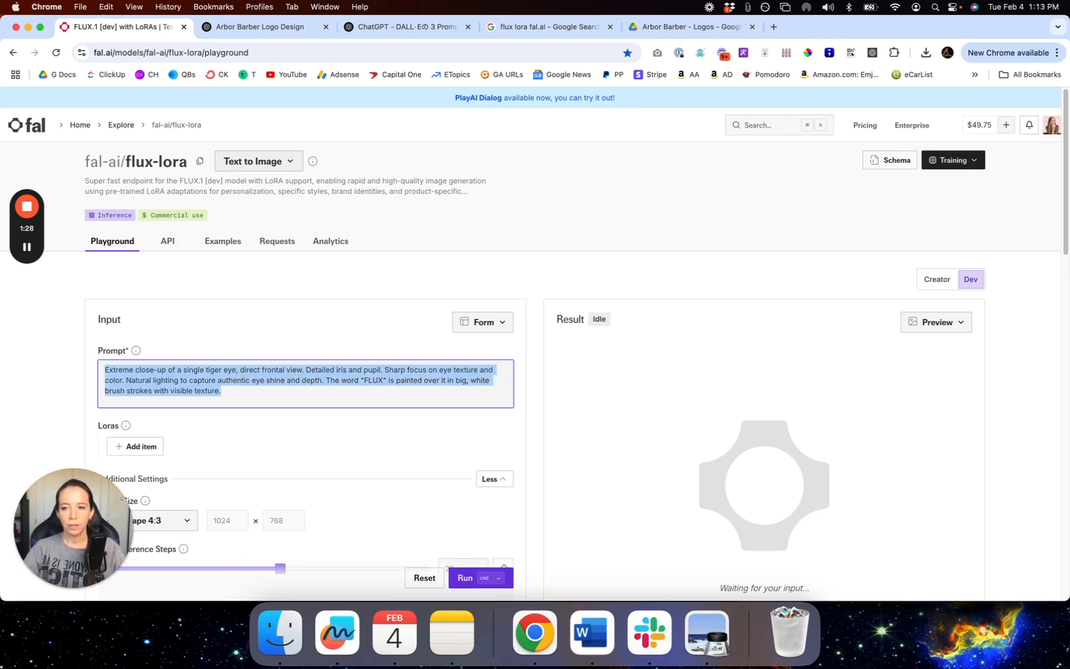
key(BackSpace)
Step: Change the image size from Landscape 4:3 to Square HD (1024 × 1024)
scroll(238, 384, down, 2)
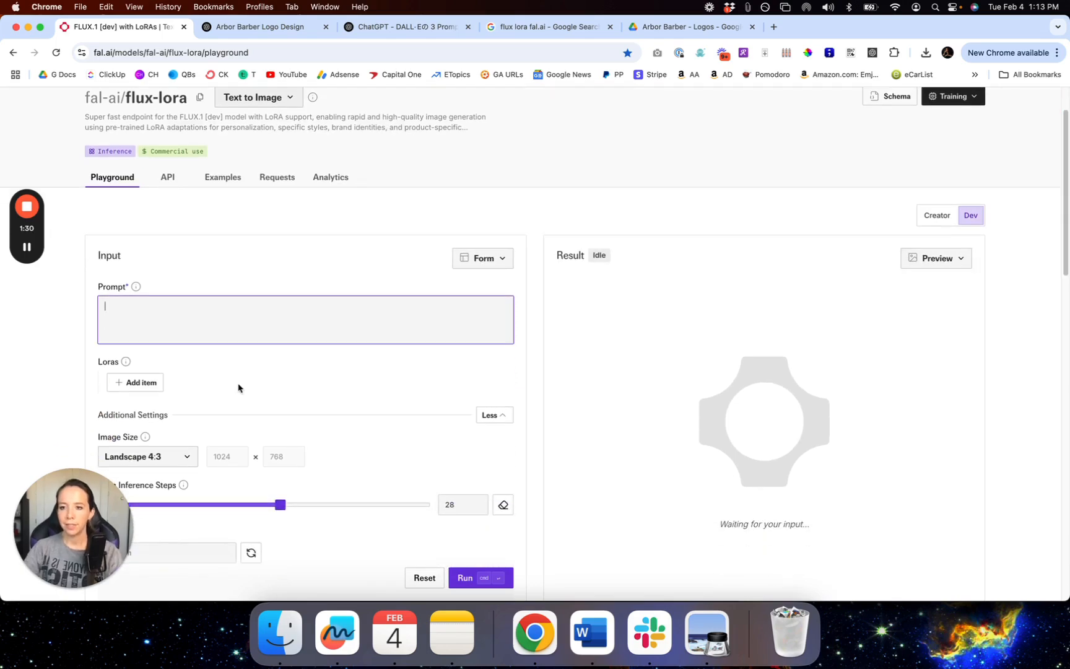
click(169, 458)
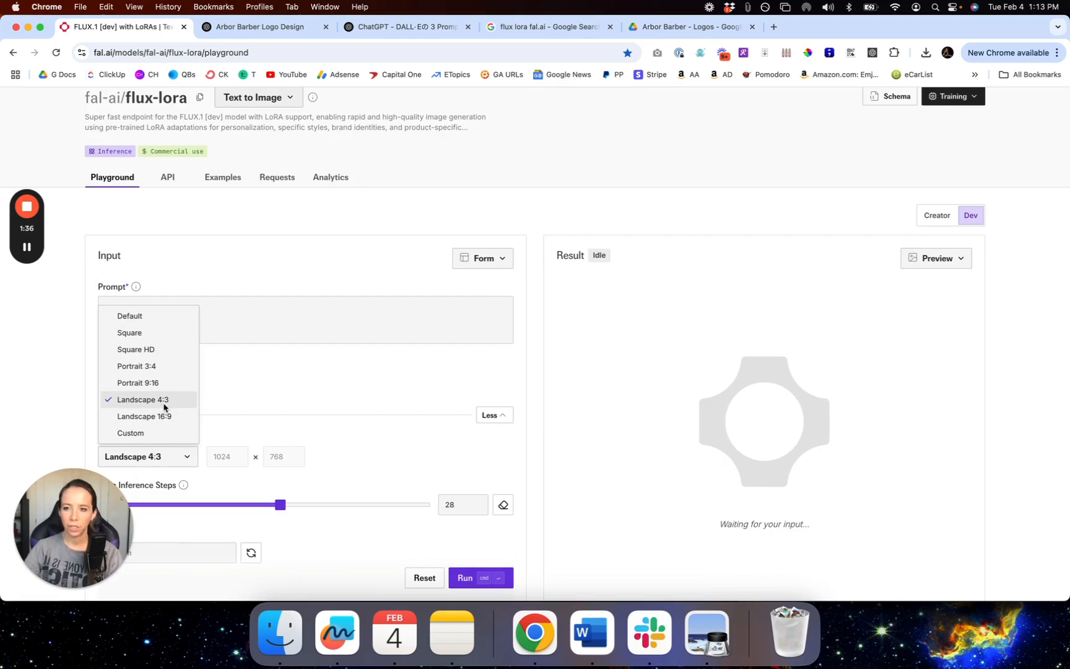
click(157, 352)
scroll(43, 394, down, 3)
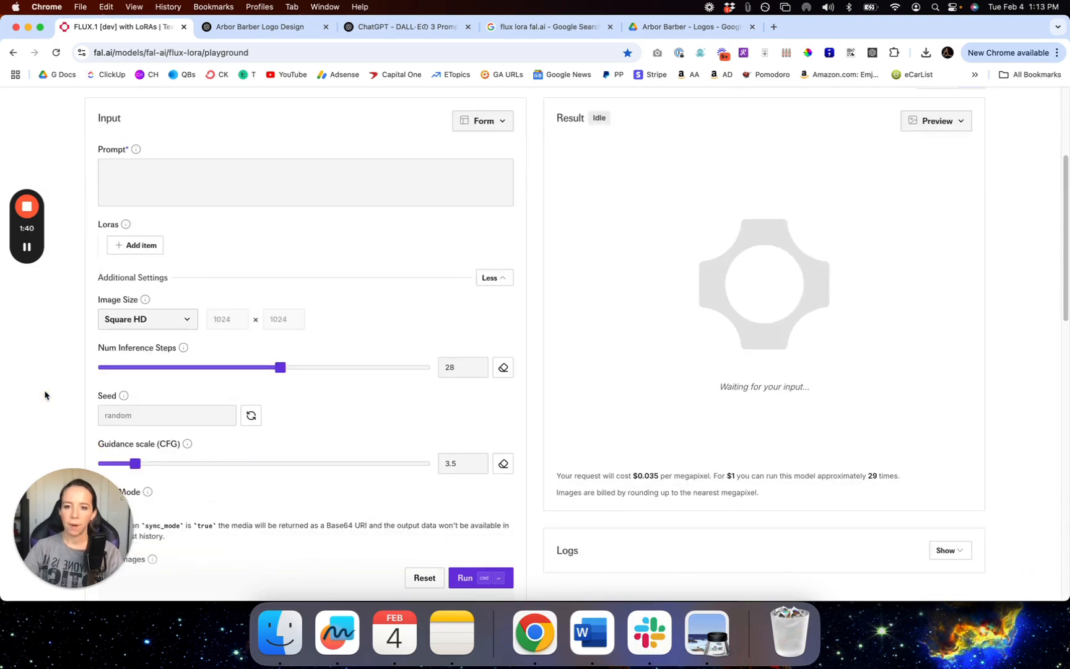
scroll(44, 396, up, 5)
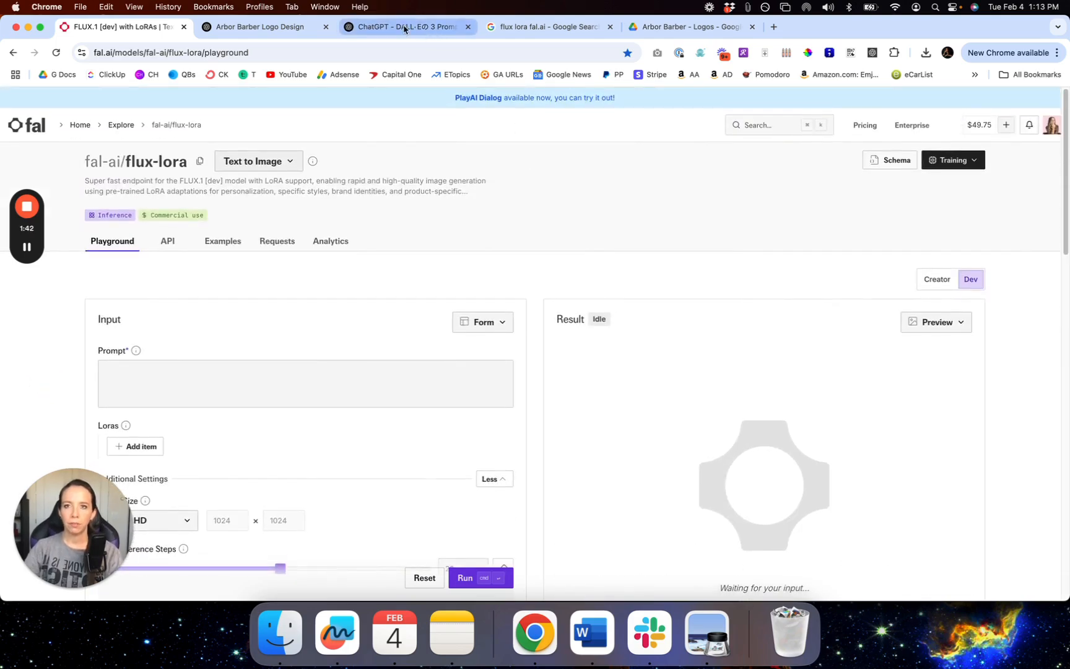
Step: From the Prompt Craft tab, open a new GPT-4o chat with the Picture tool enabled
click(288, 31)
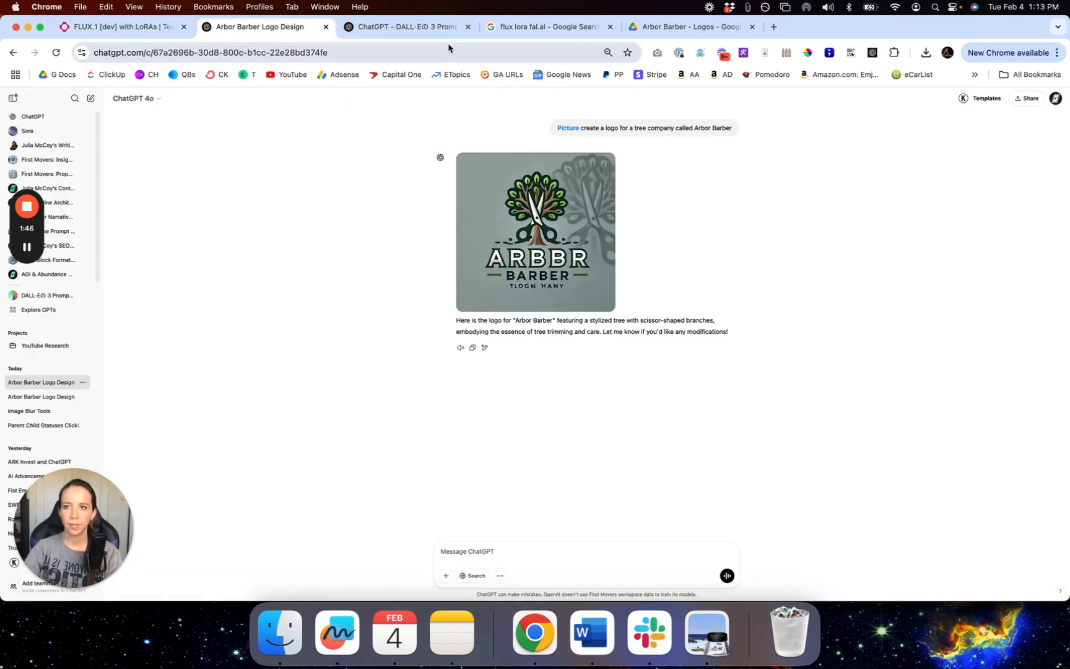
click(399, 28)
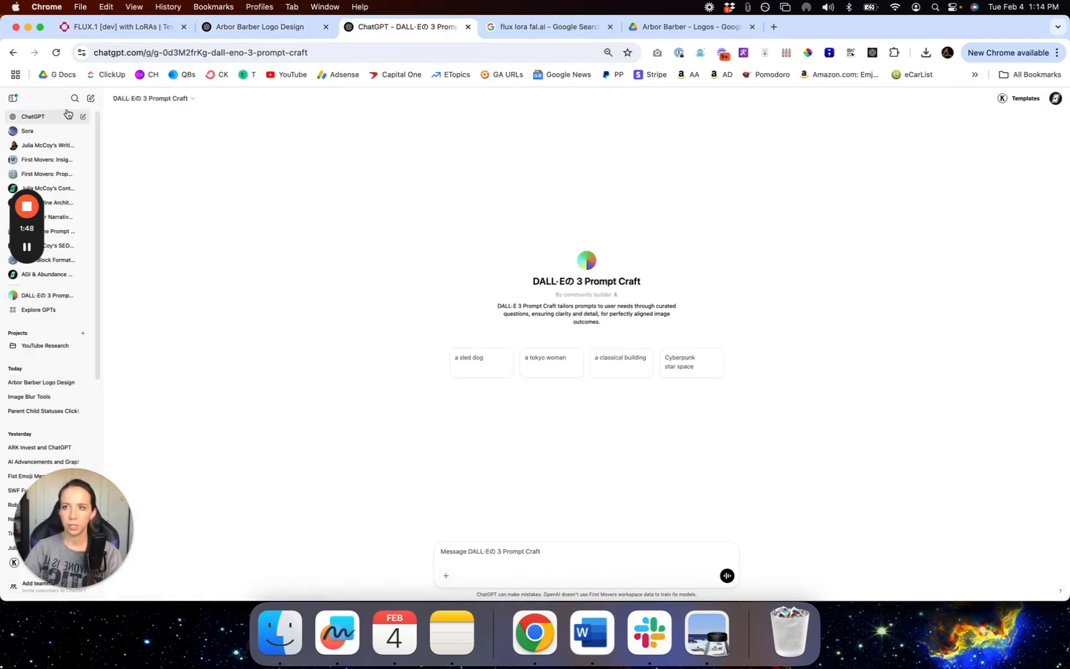
click(89, 101)
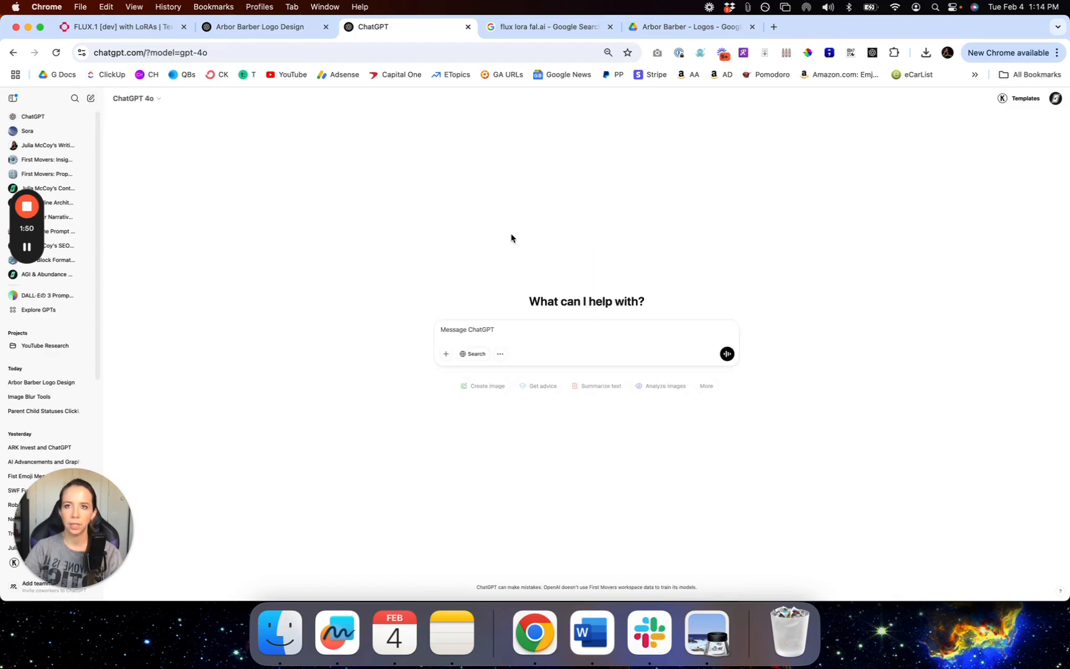
click(500, 356)
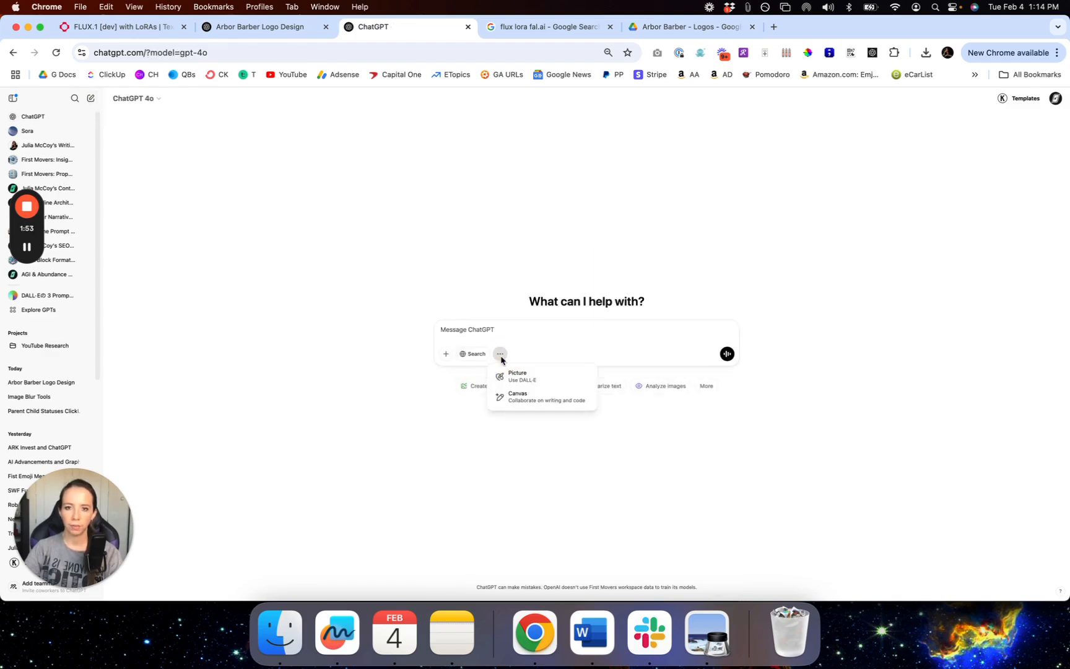
click(526, 383)
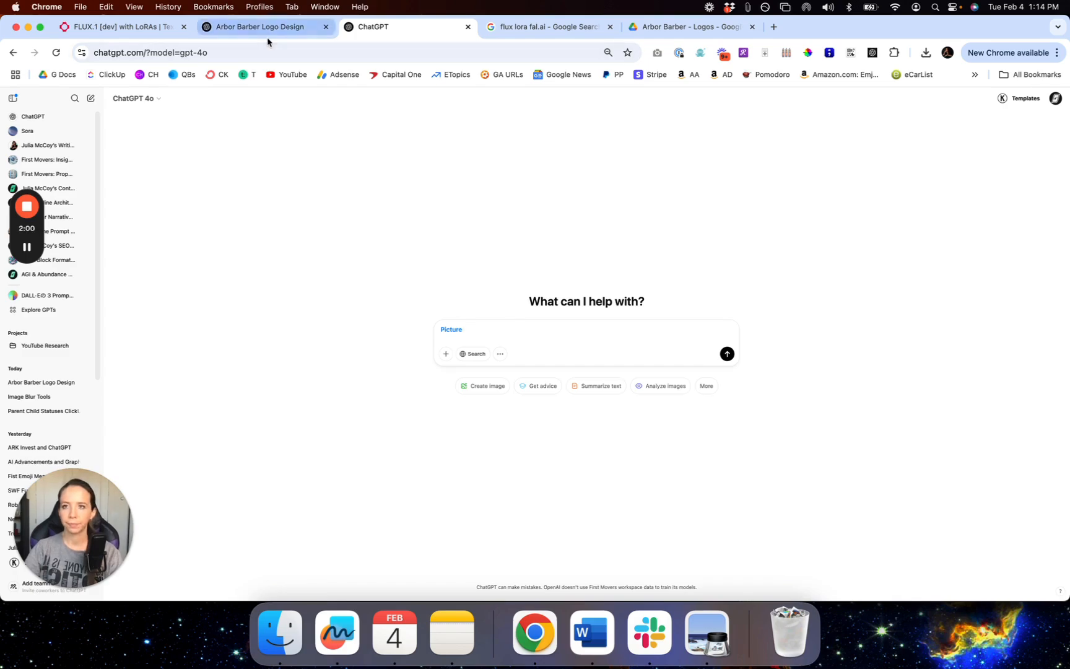
Step: Check the fal.ai account menu, then switch to the Google results for 'flux lora fal.ai'
click(154, 29)
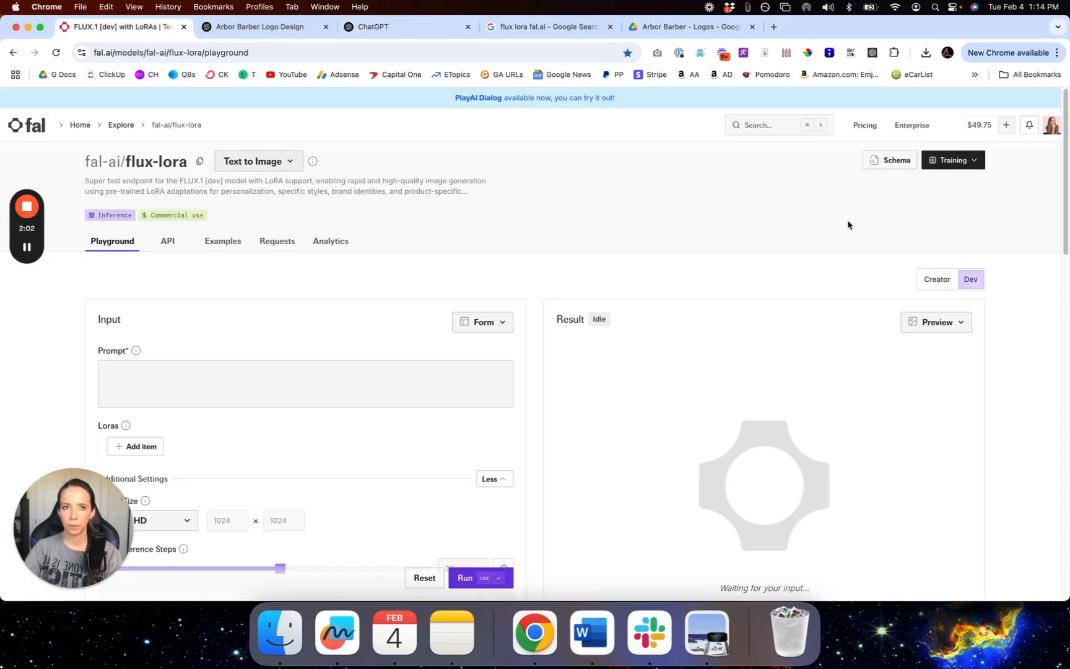
click(1053, 126)
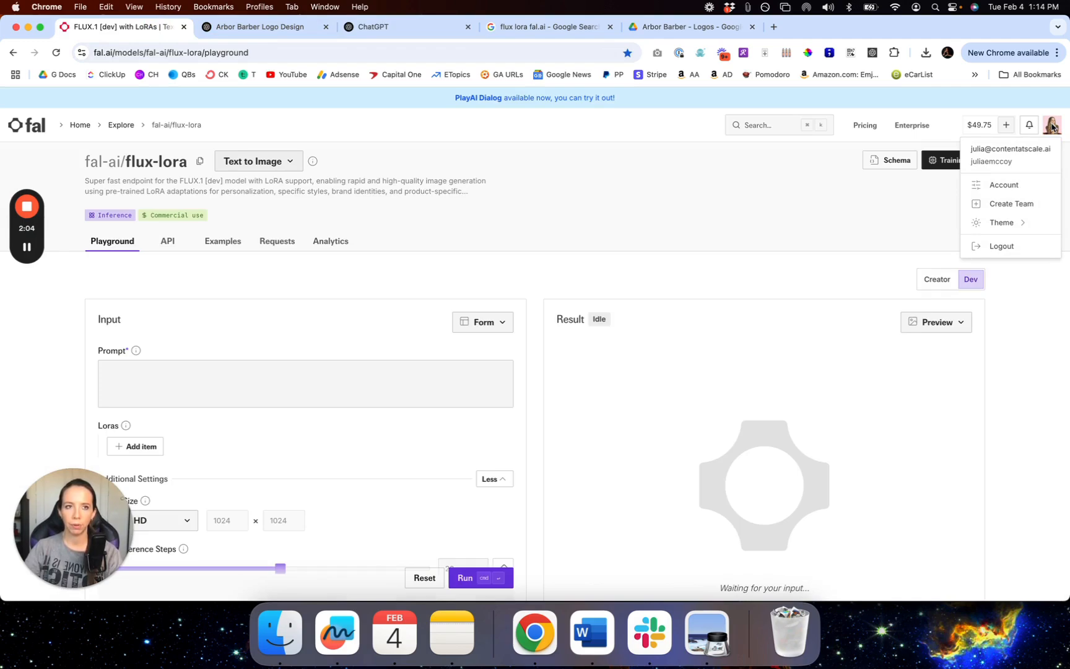
click(709, 188)
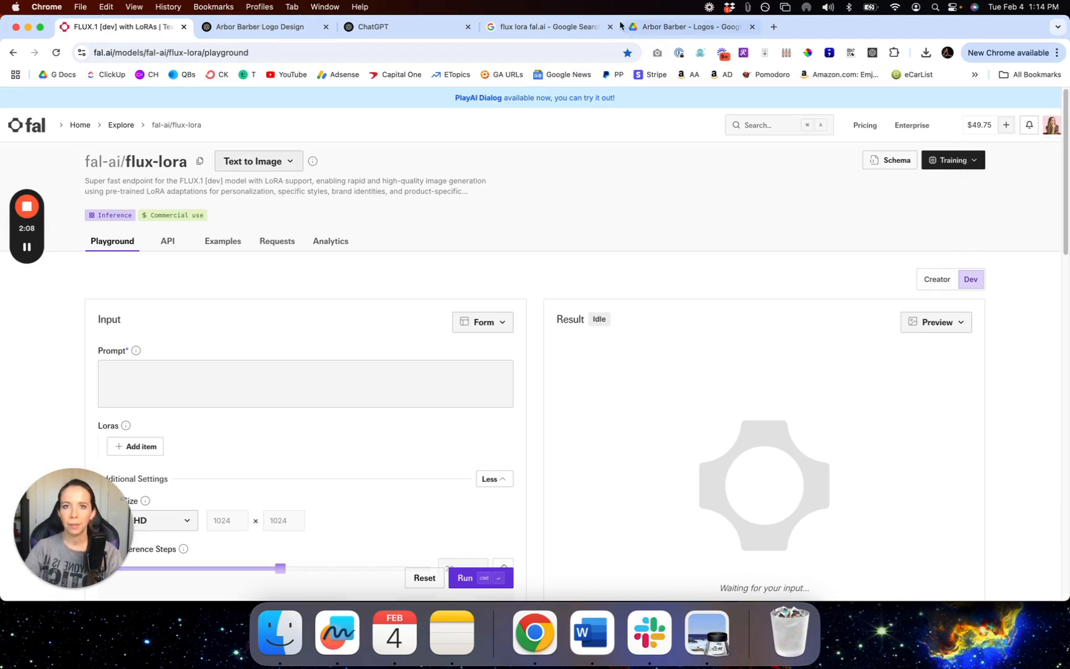
click(583, 27)
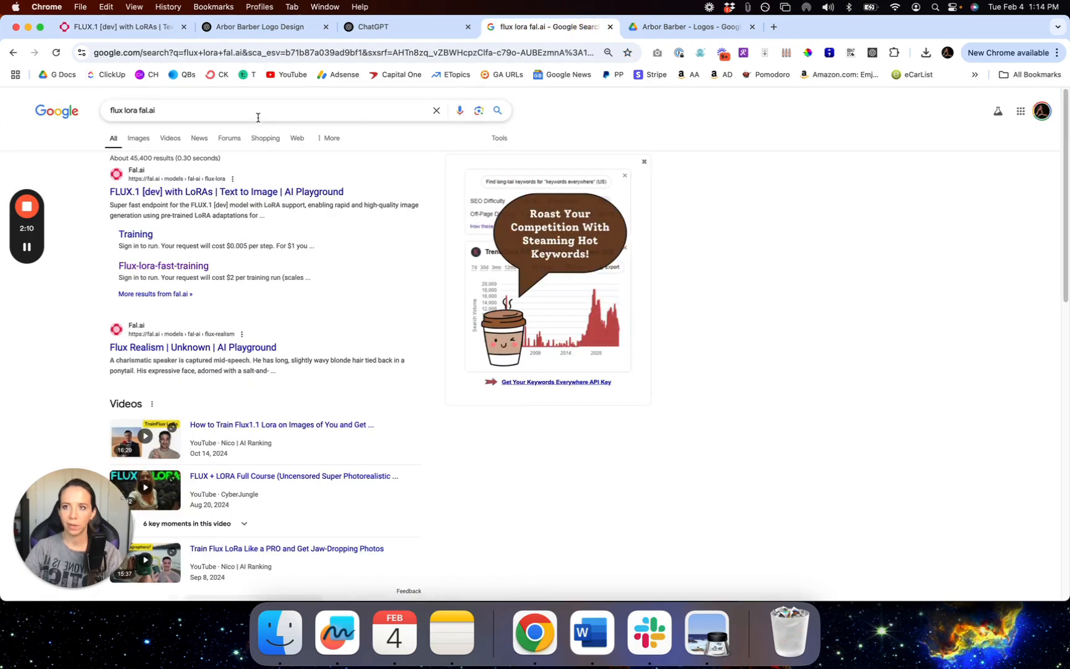
Step: Open the top result 'FLUX.1 [dev] with LoRAs | Text to Image' and click into its prompt
click(192, 109)
drag(167, 109, 107, 106)
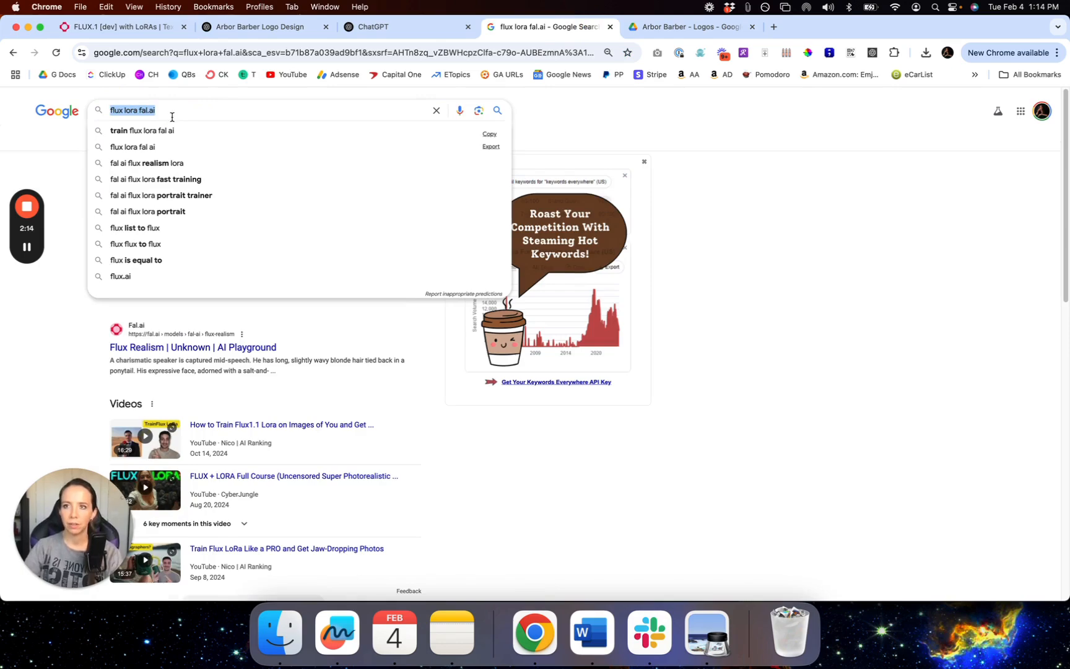
click(738, 228)
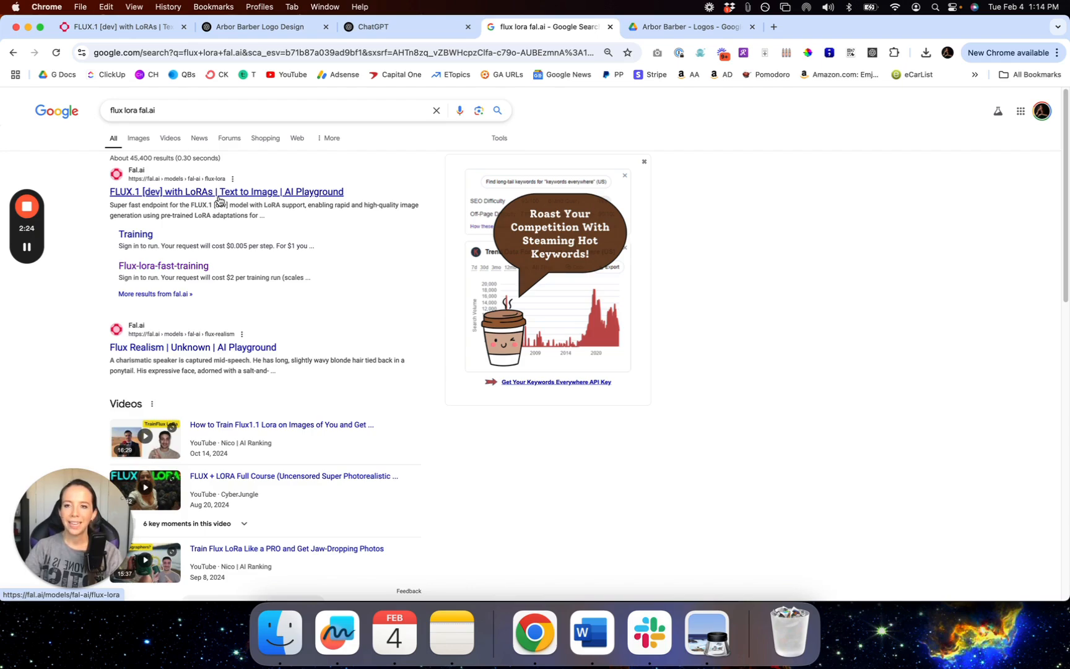
click(281, 193)
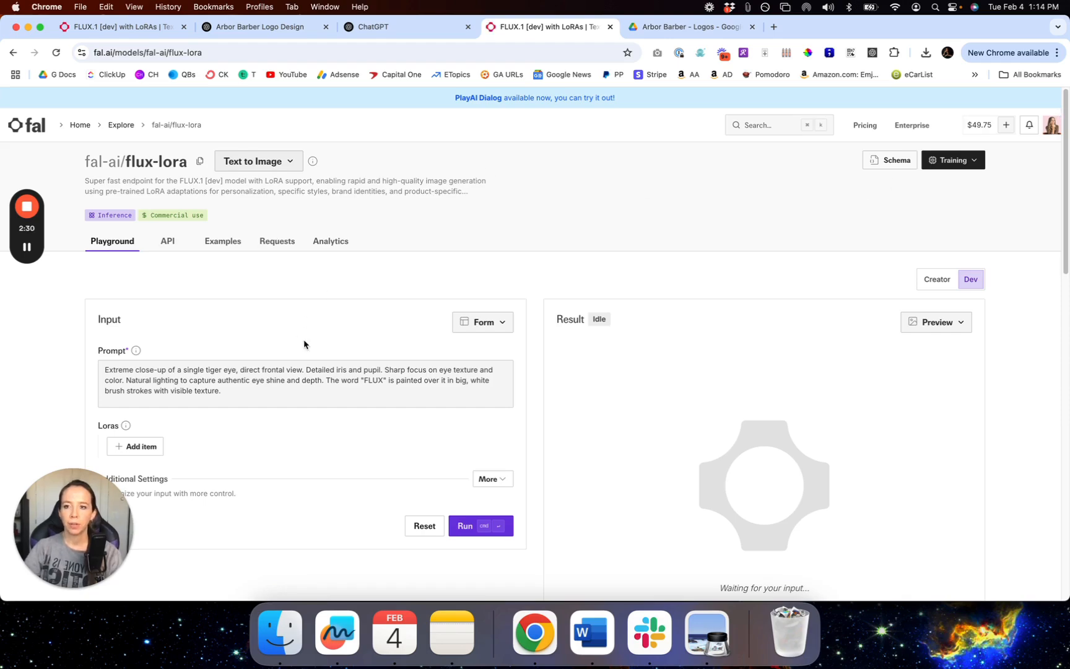
click(228, 383)
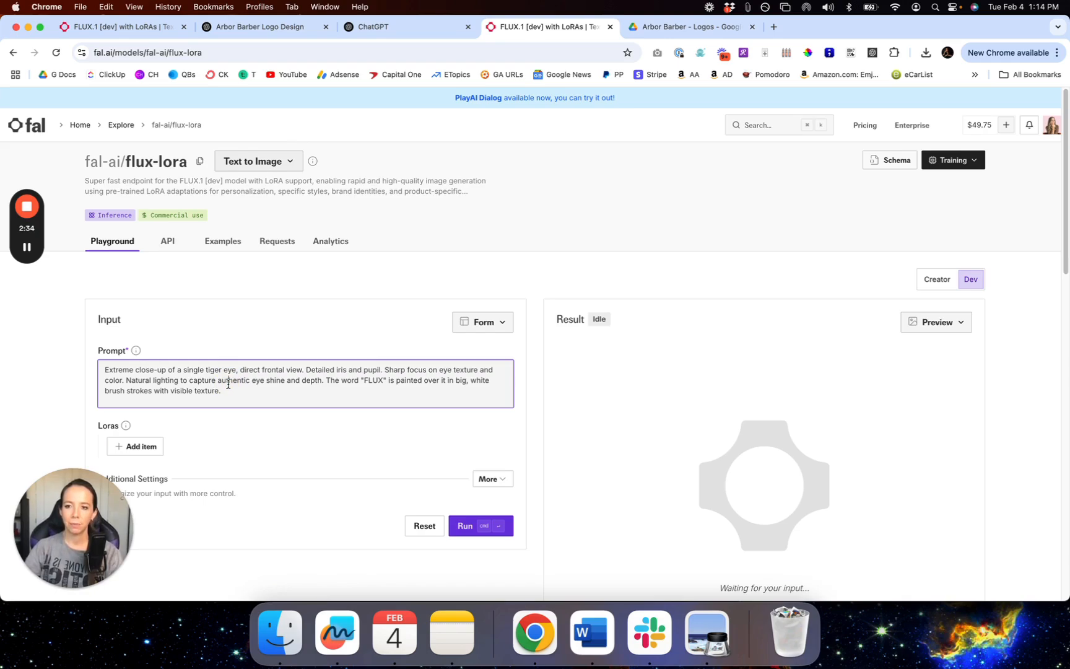
Step: Close the duplicate FLUX.1 playground tab and switch to the Arbor Barber Logo Design chat
click(610, 27)
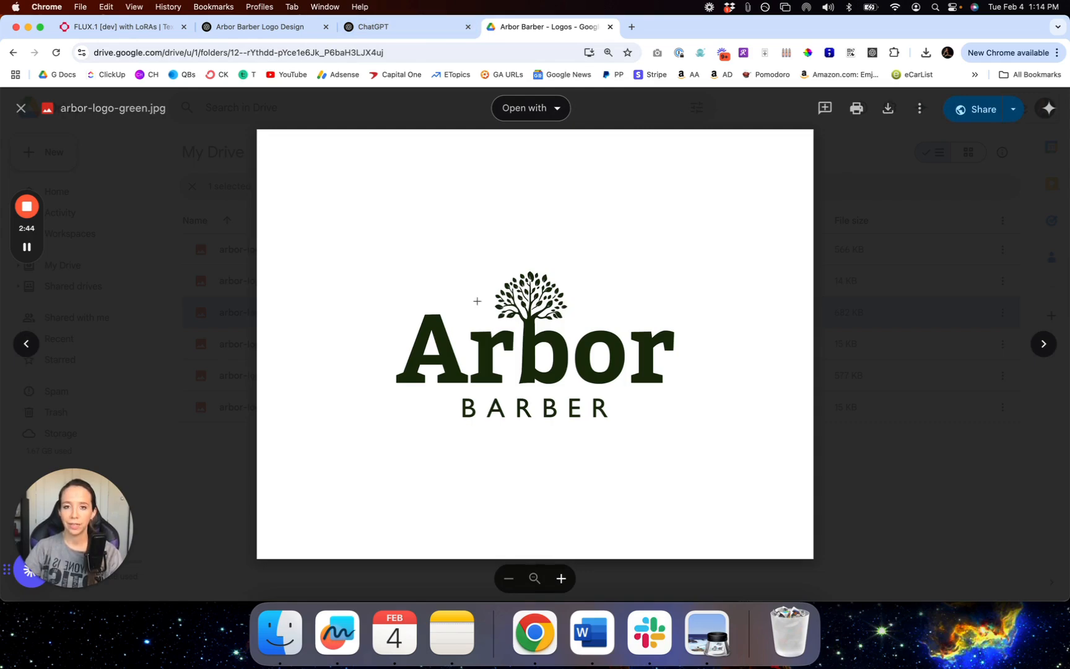
click(263, 27)
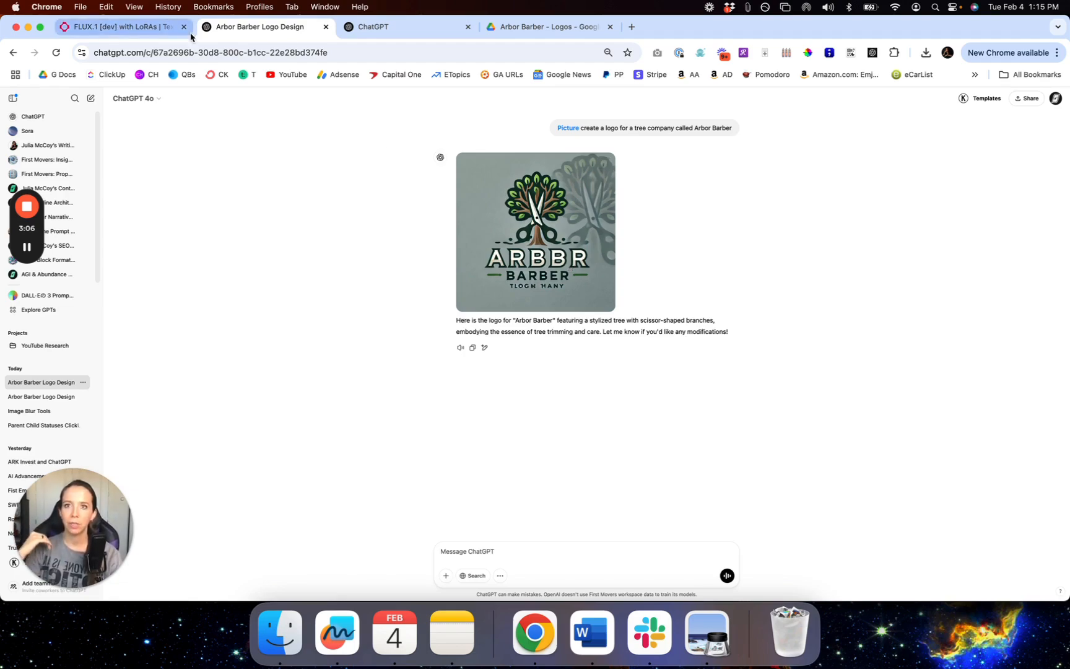
Step: Compare Drive's arbor-logo-green.jpg with the zoomed-in ARBBR chat logo, then return to the new chat
click(504, 31)
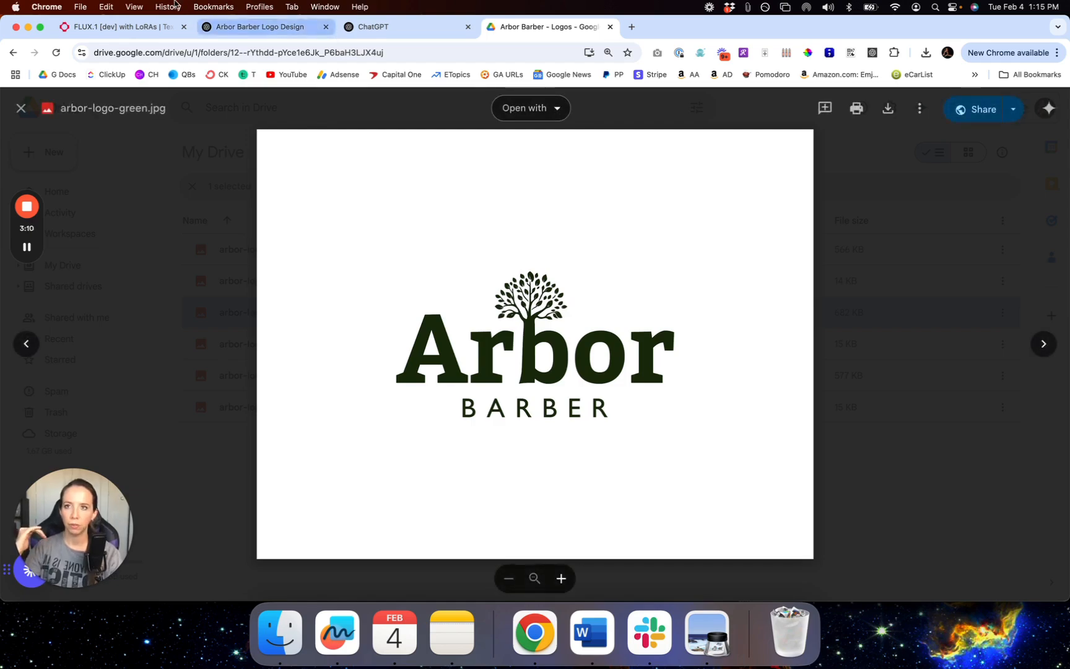
click(243, 27)
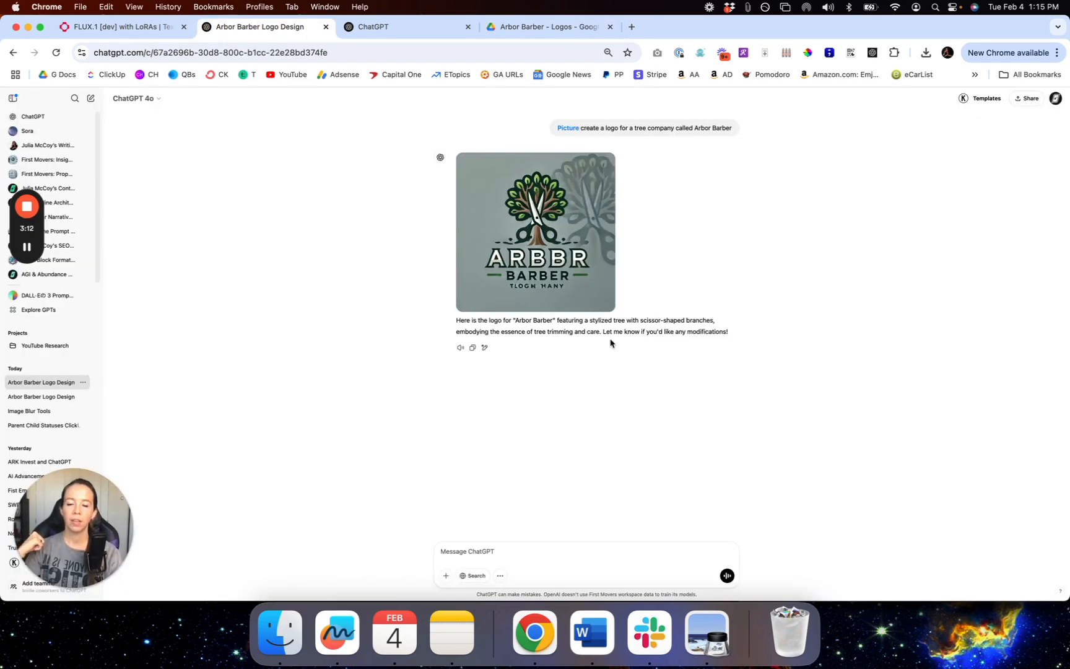
key(super+equal)
key(super+equal)
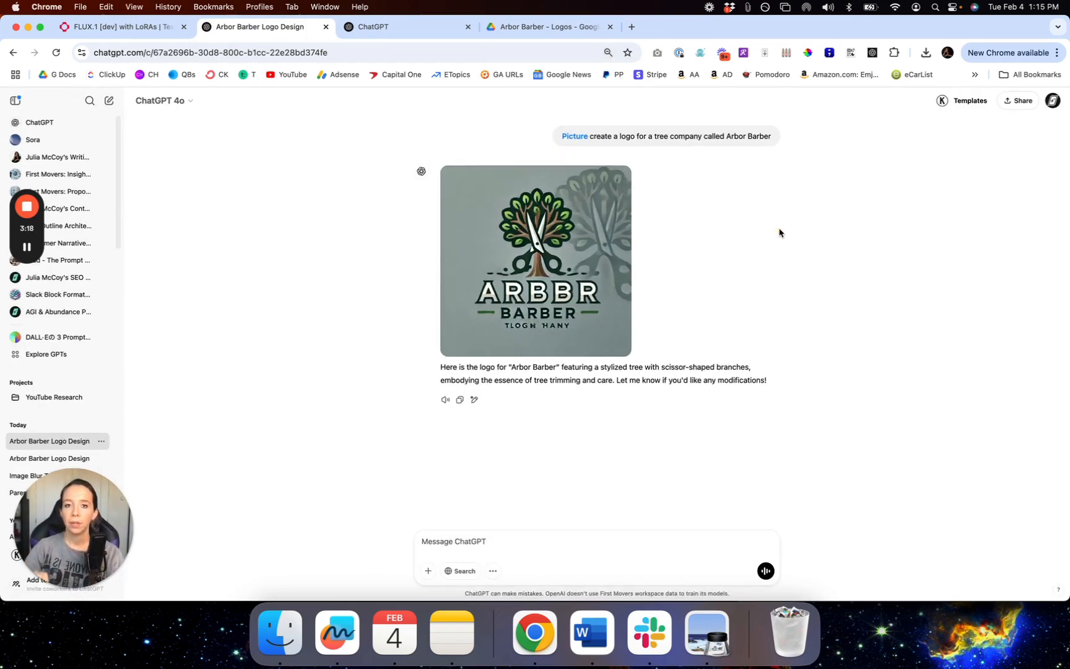
mouse_move(549, 215)
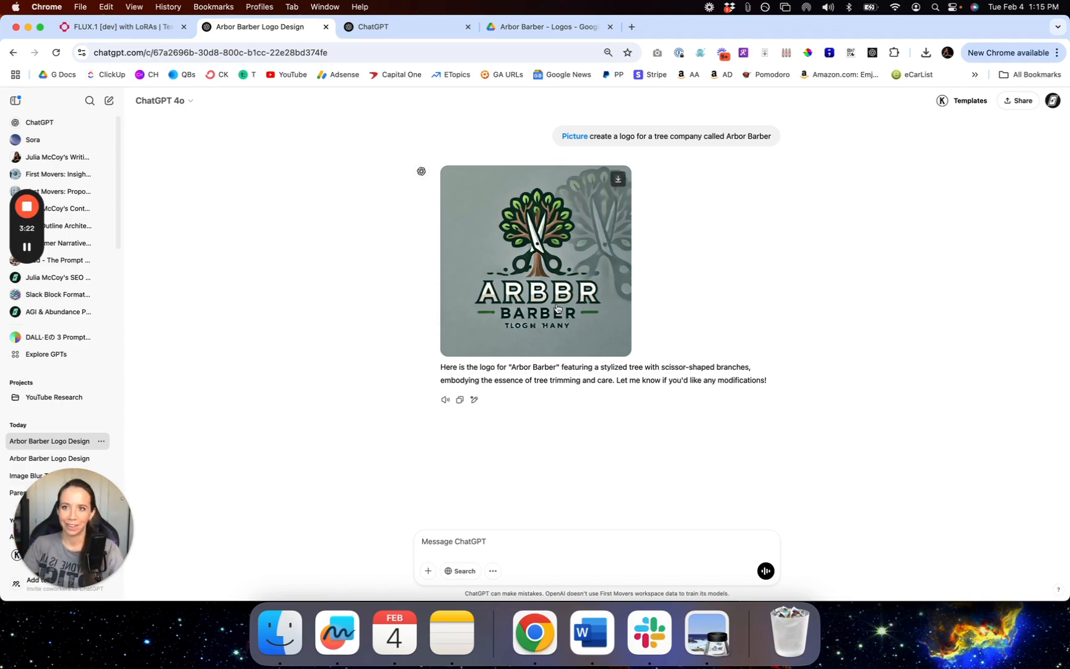
click(416, 29)
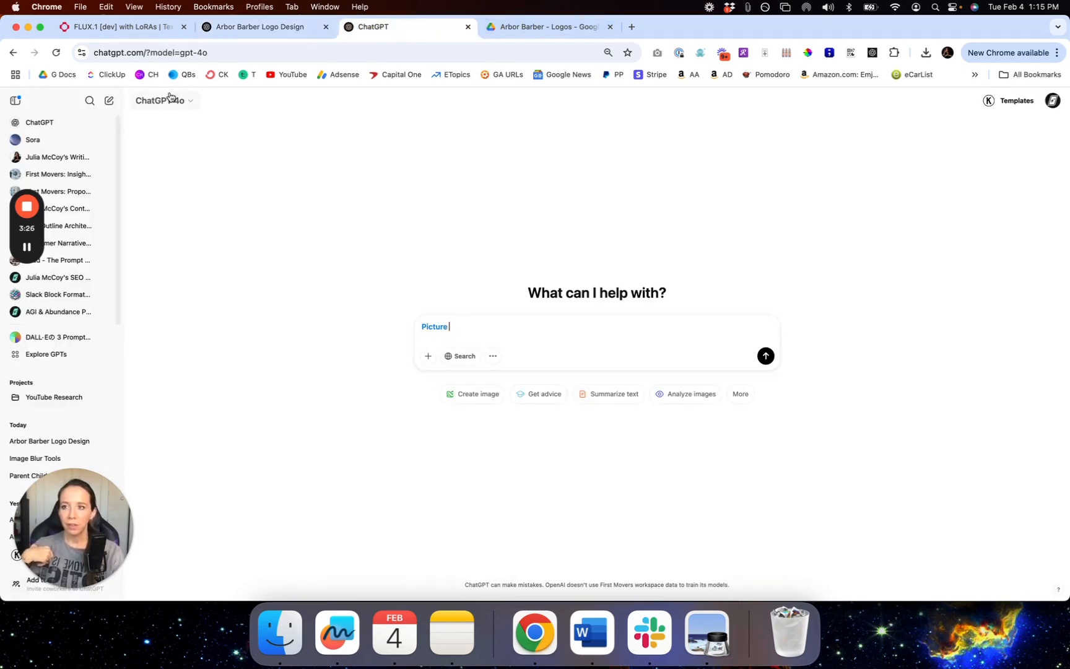
Step: Ask the Prompt Craft GPT: 'help me create a promot for a logo for a supplement brand I'm going to sell'
click(61, 336)
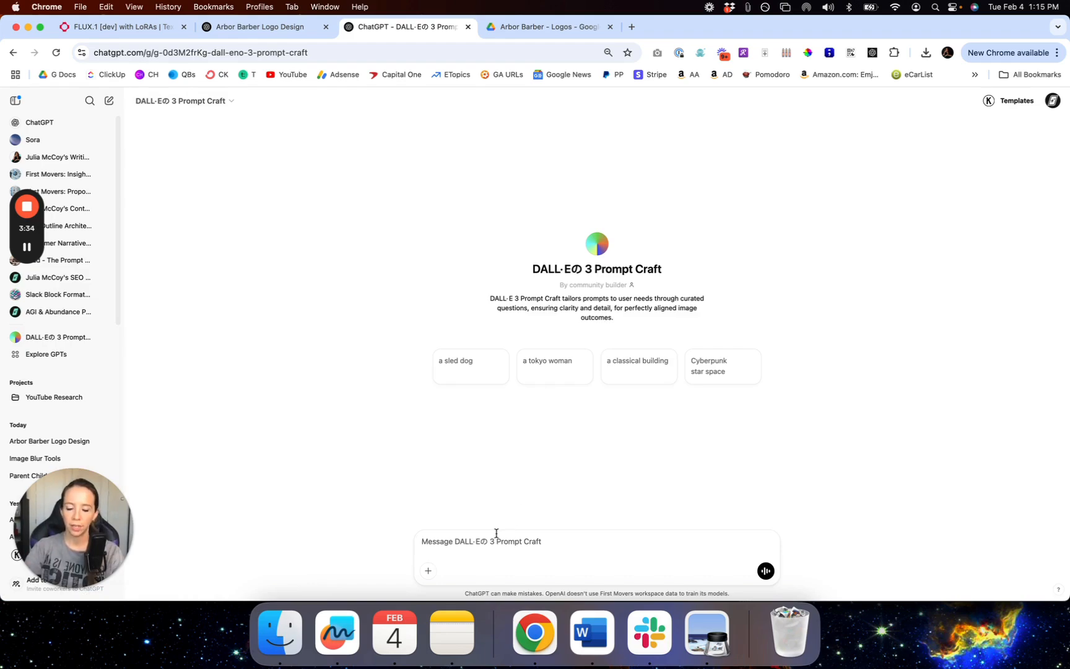
text(help me c)
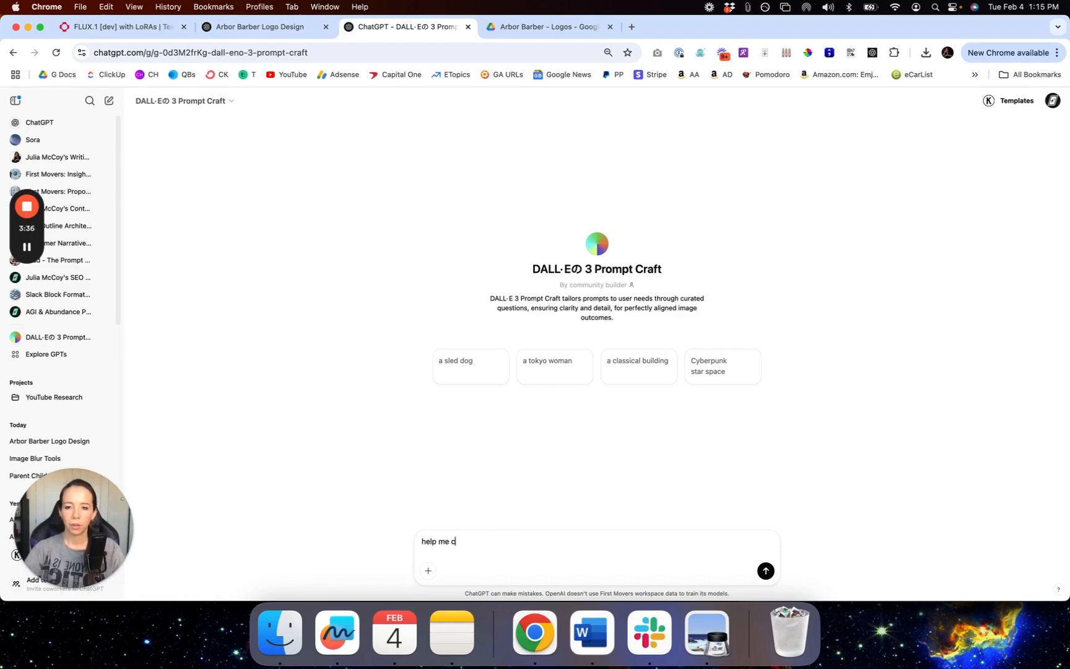
text(reate a promot for a logo for a)
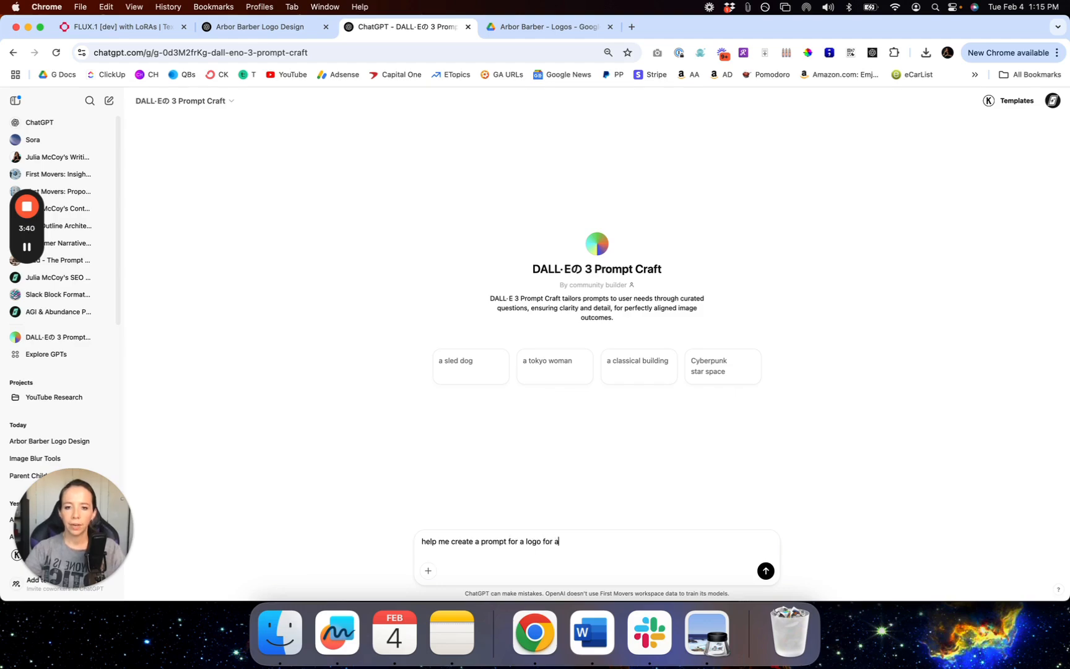
text( supplement bran)
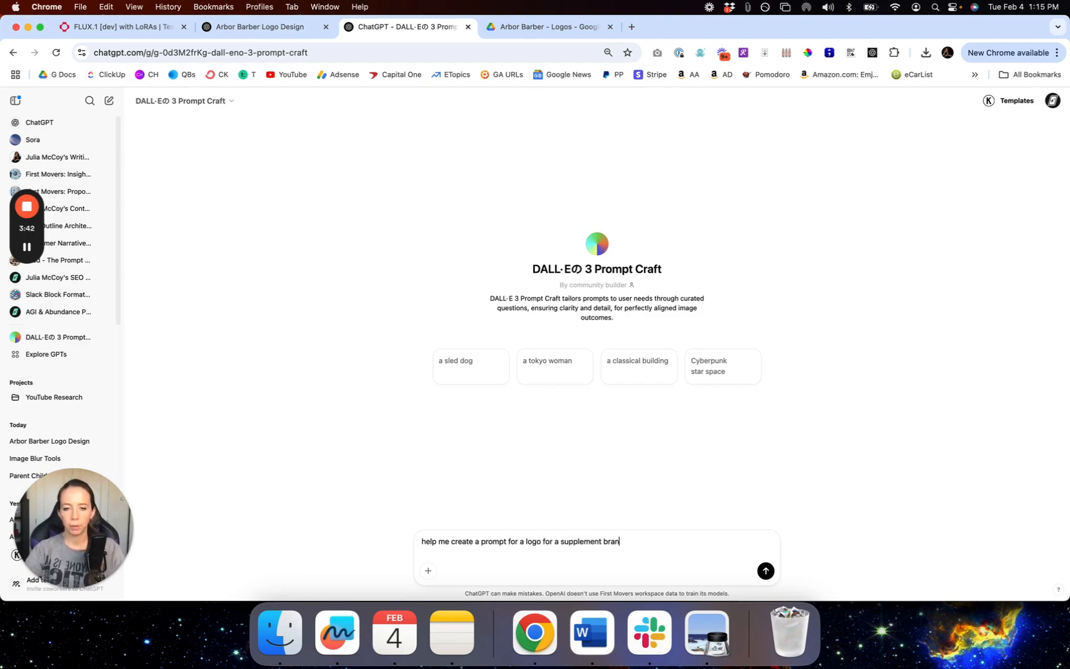
text(d I'm going to sell)
key(Return)
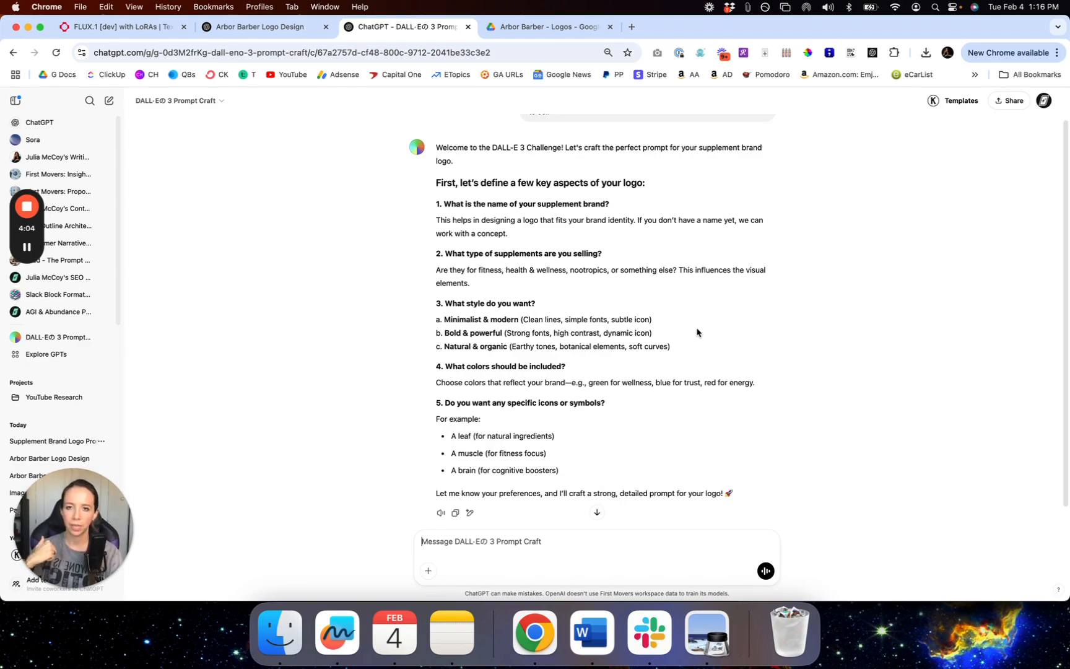
Step: Highlight the first questions in the GPT's reply, then open a new empty chat
scroll(696, 332, up, 1)
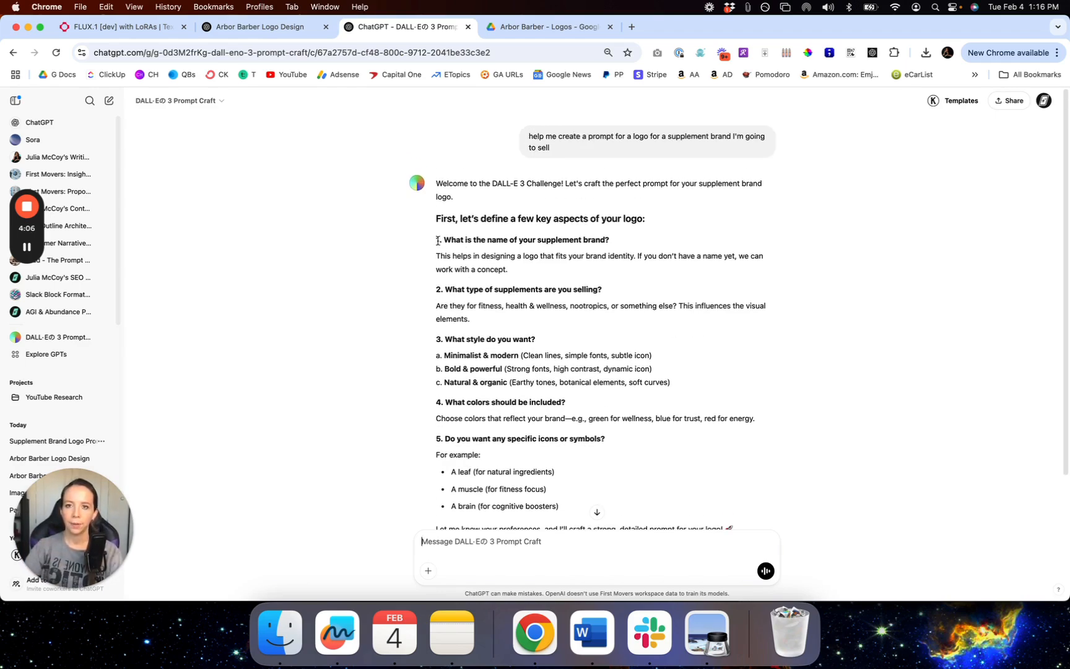
drag(439, 241, 600, 370)
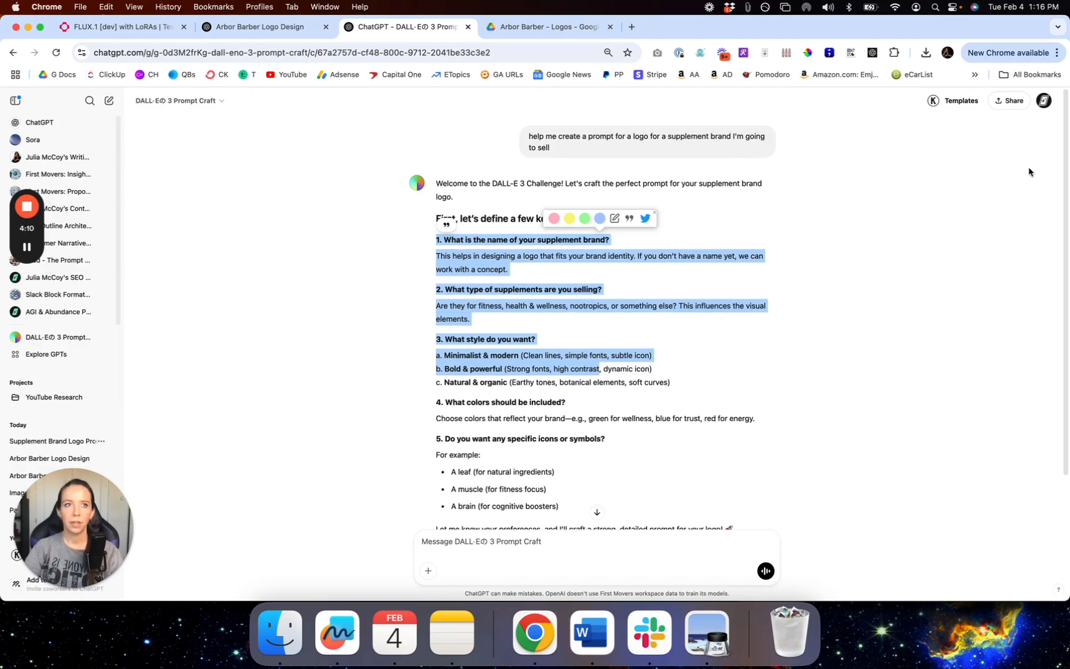
click(105, 101)
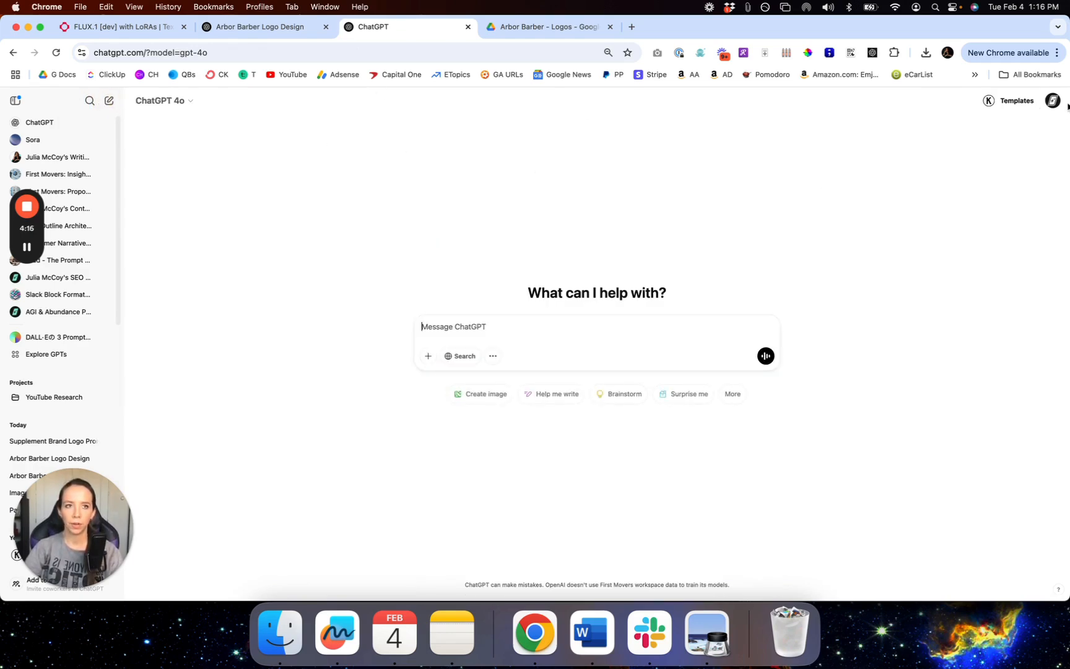
Step: Search the GPT directory for 'dalle' and view the DALL·E 3 Prompt Craft GPT's details
click(43, 356)
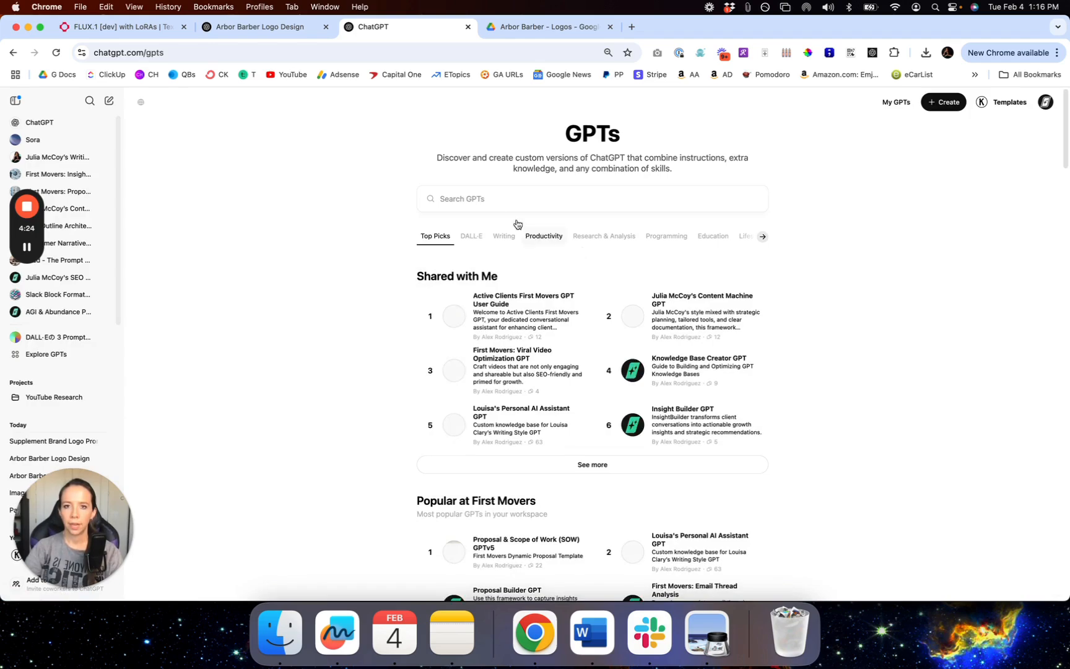
click(471, 199)
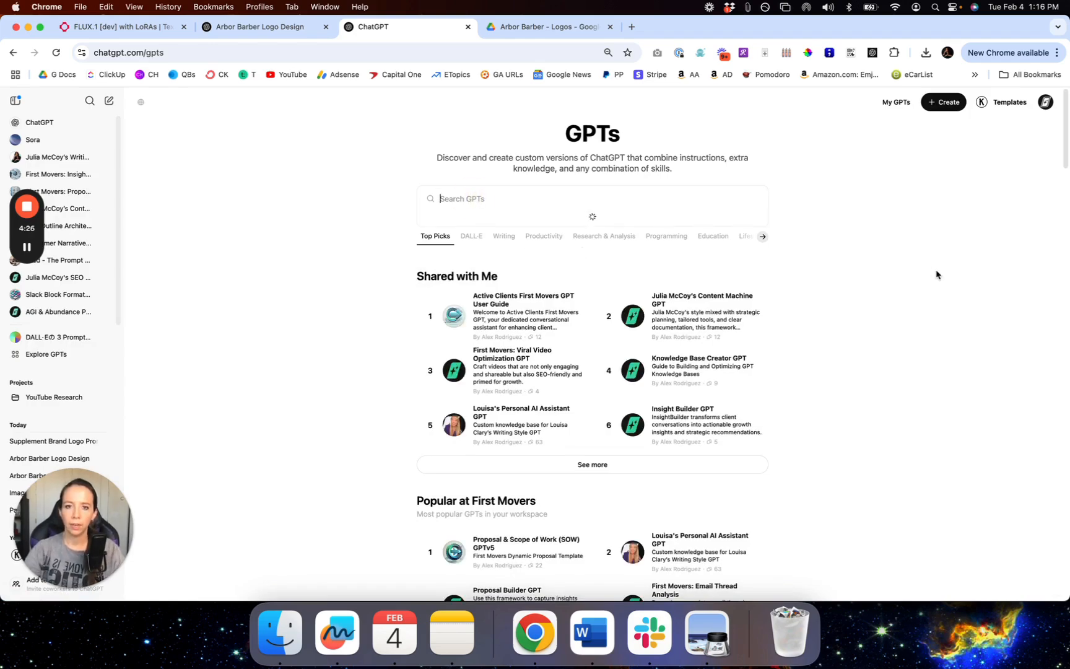
text(dalle)
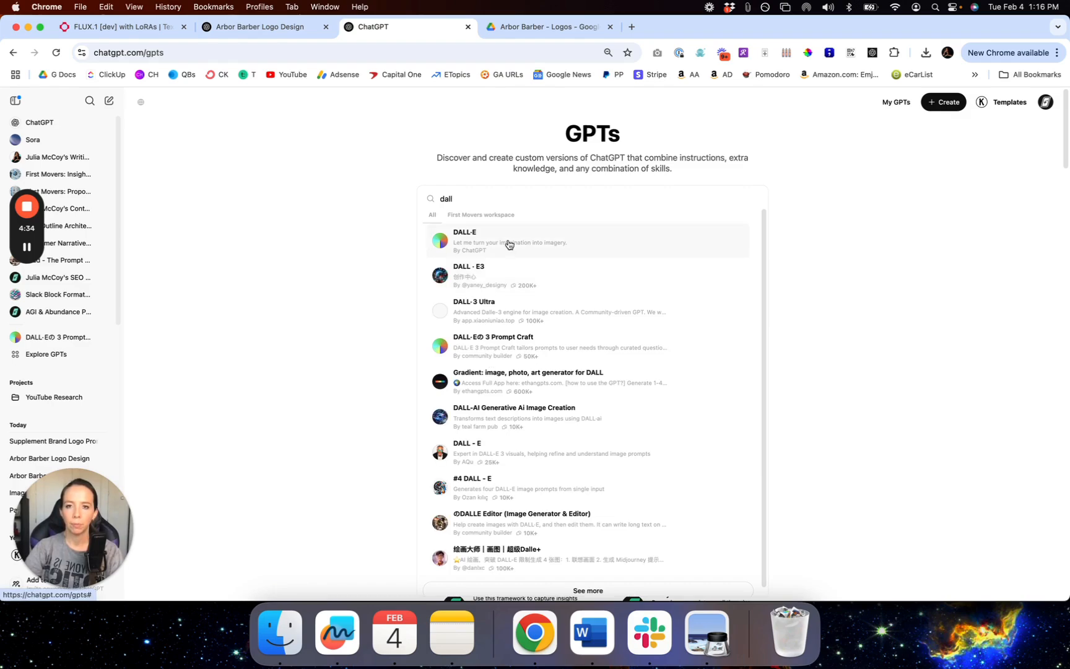
click(499, 341)
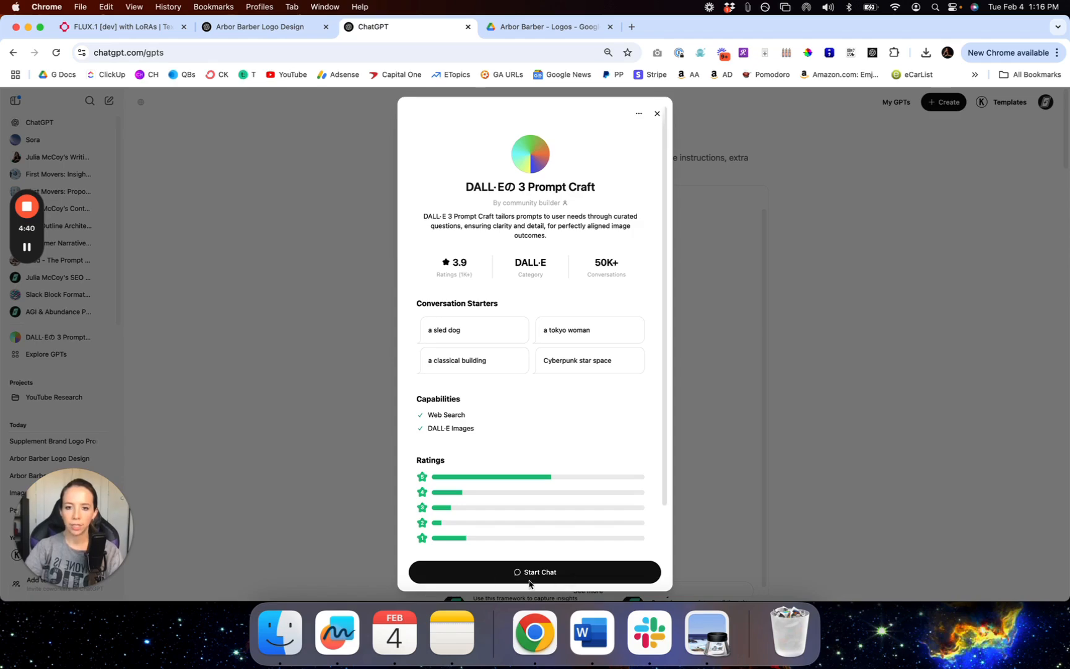
Step: Close the GPT details and reopen the Supplement Brand Logo conversation
click(657, 113)
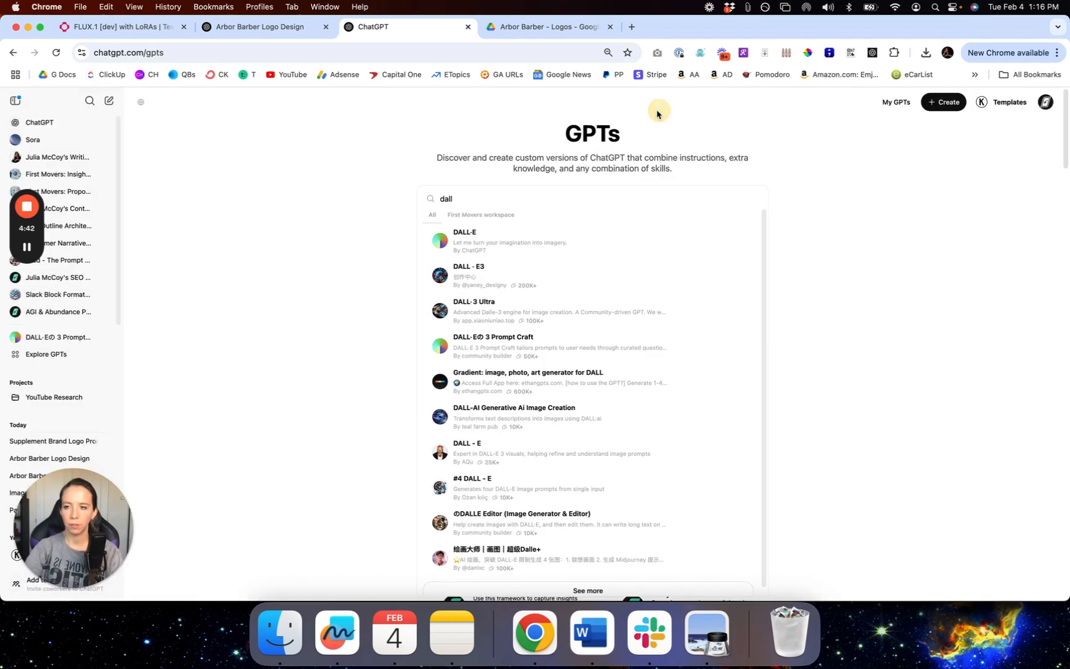
click(276, 345)
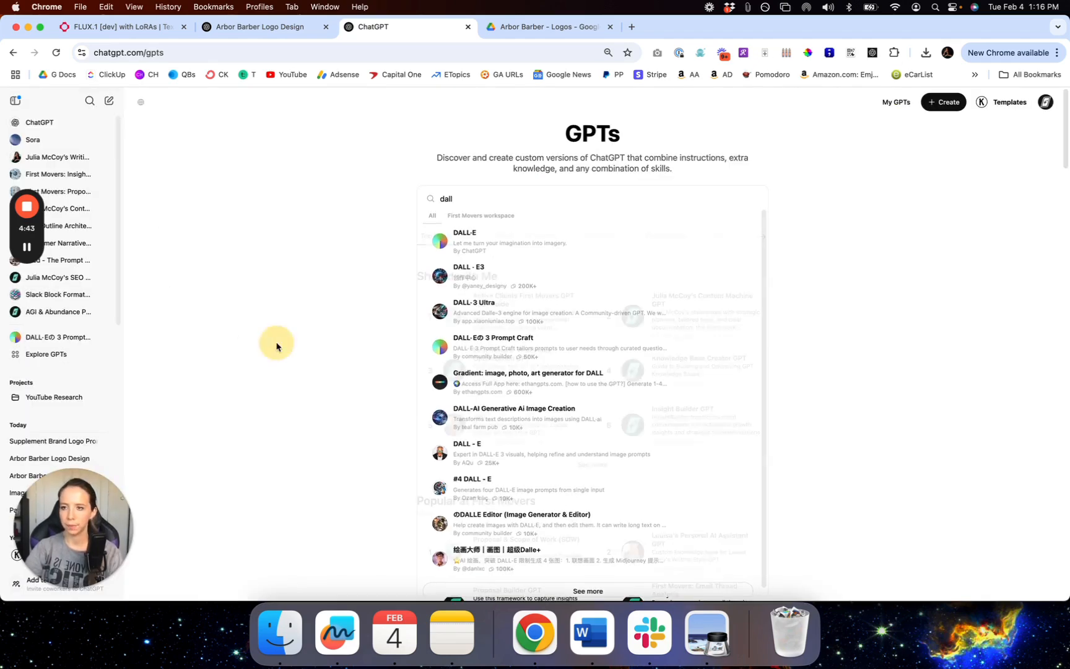
click(48, 441)
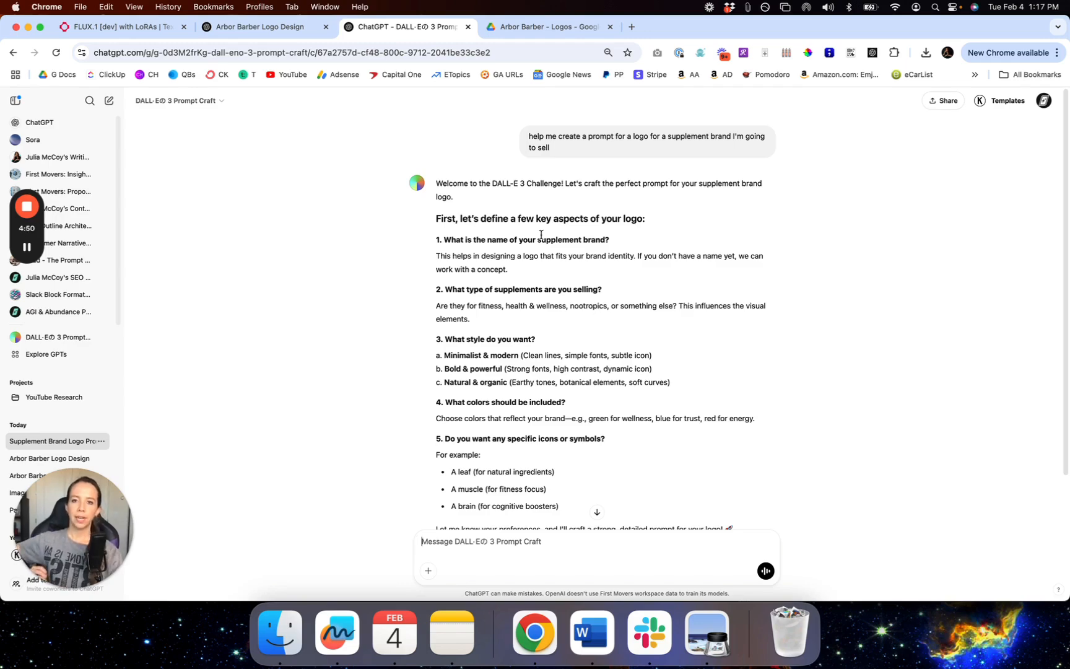
Step: Copy the assistant's five logo questions into the message box
drag(436, 241, 630, 390)
scroll(630, 391, down, 2)
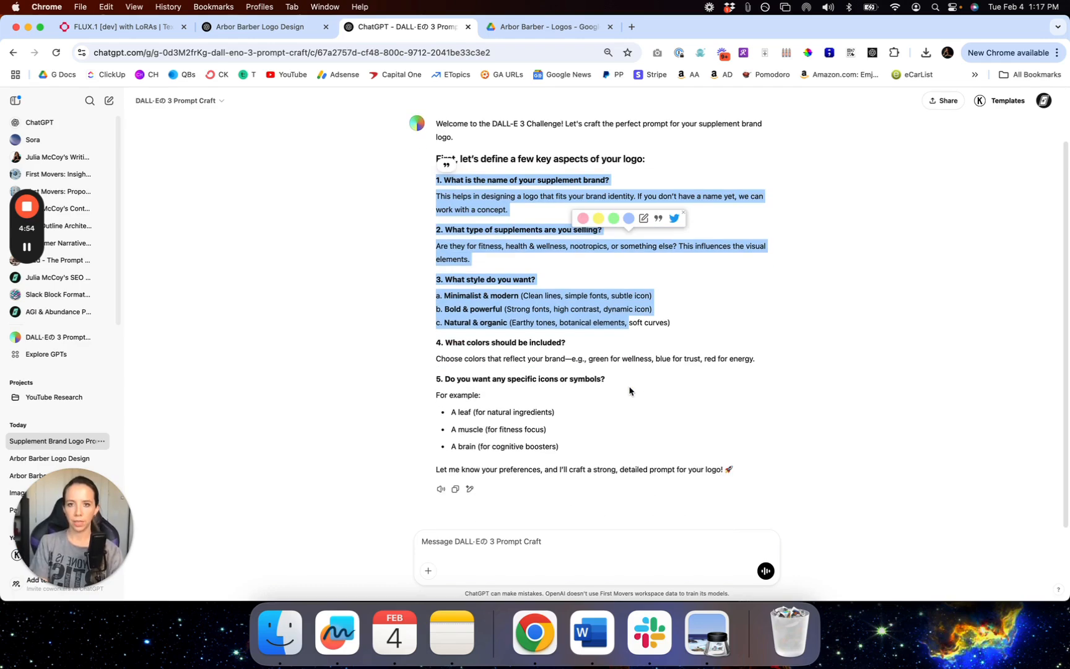
shift+click(604, 462)
key(super+c)
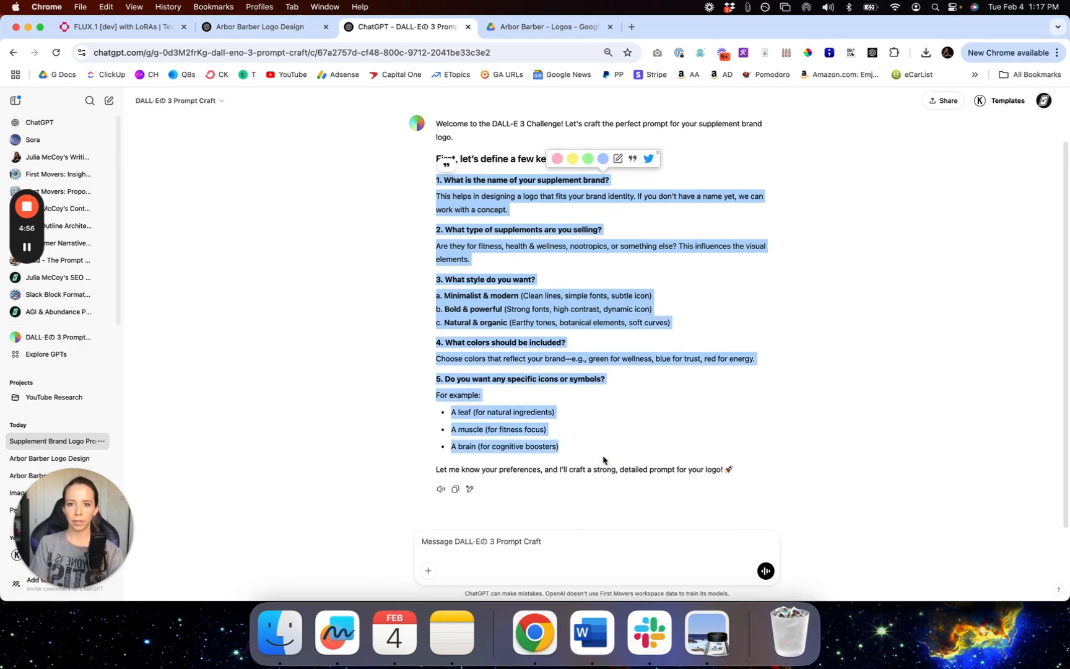
click(502, 547)
key(super+v)
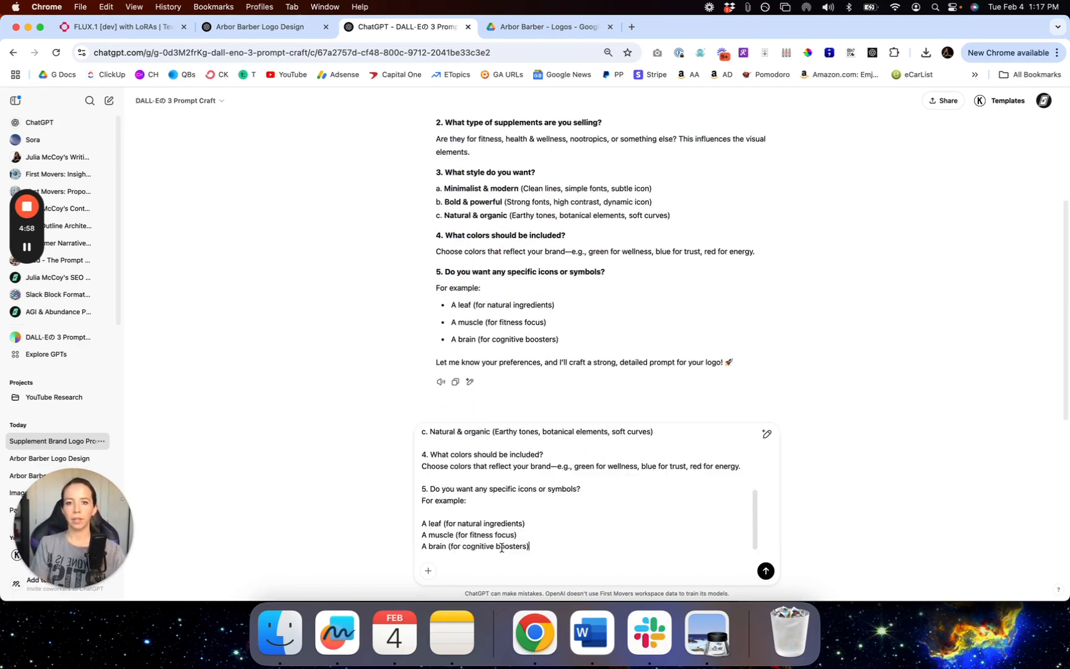
Step: Replace the brand-name explanation with the brand name Vitamin Matrix
scroll(557, 540, up, 5)
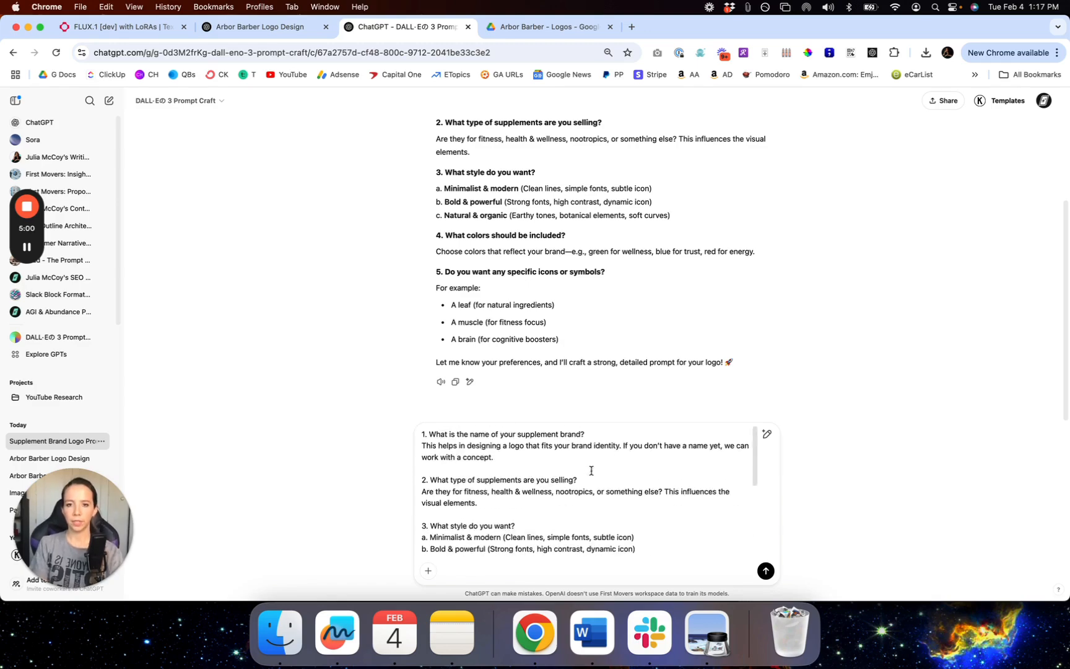
click(599, 438)
key(Right)
key(shift+Down)
key(shift+Down)
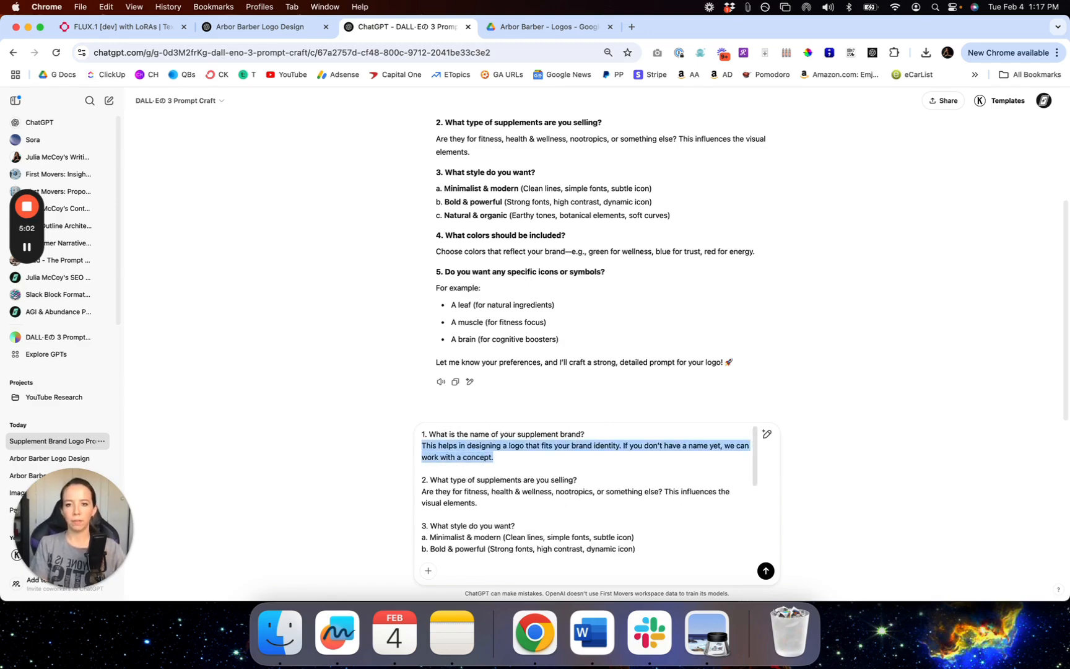
text(Vid)
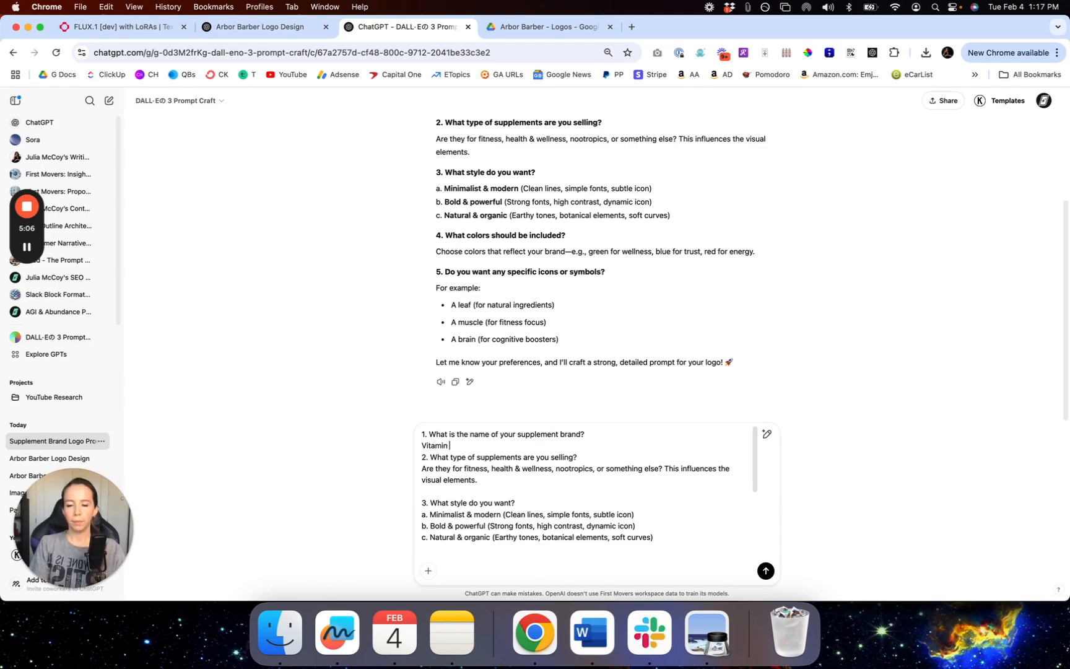
text(amin)
key(shift+Return)
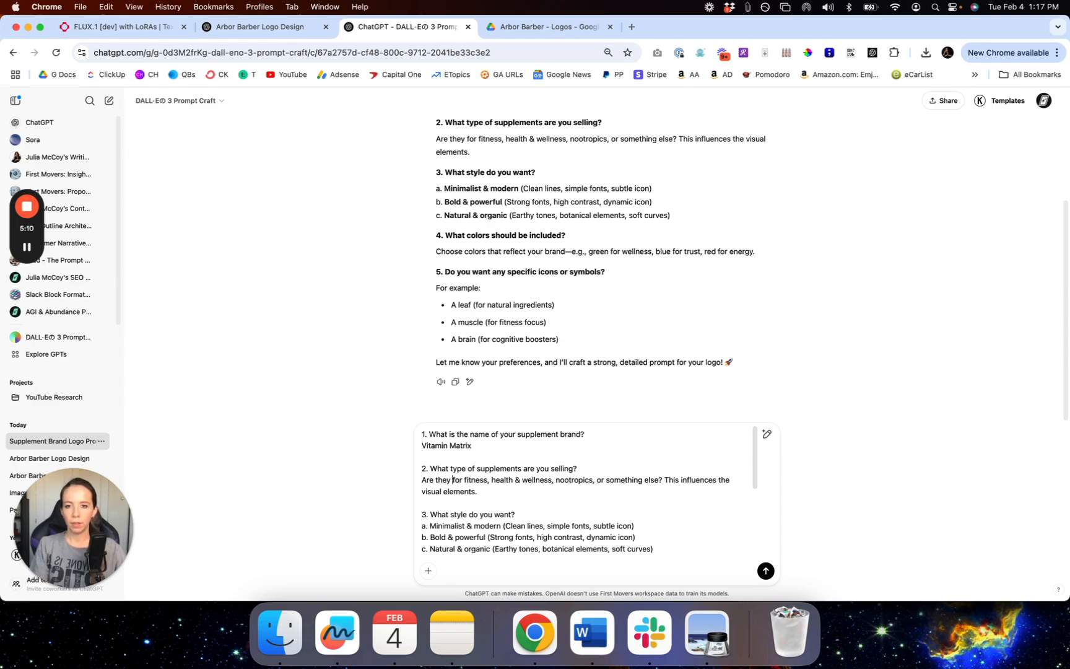
Step: Answer the supplement-type question with nootropics, removing the example types
drag(557, 481, 436, 482)
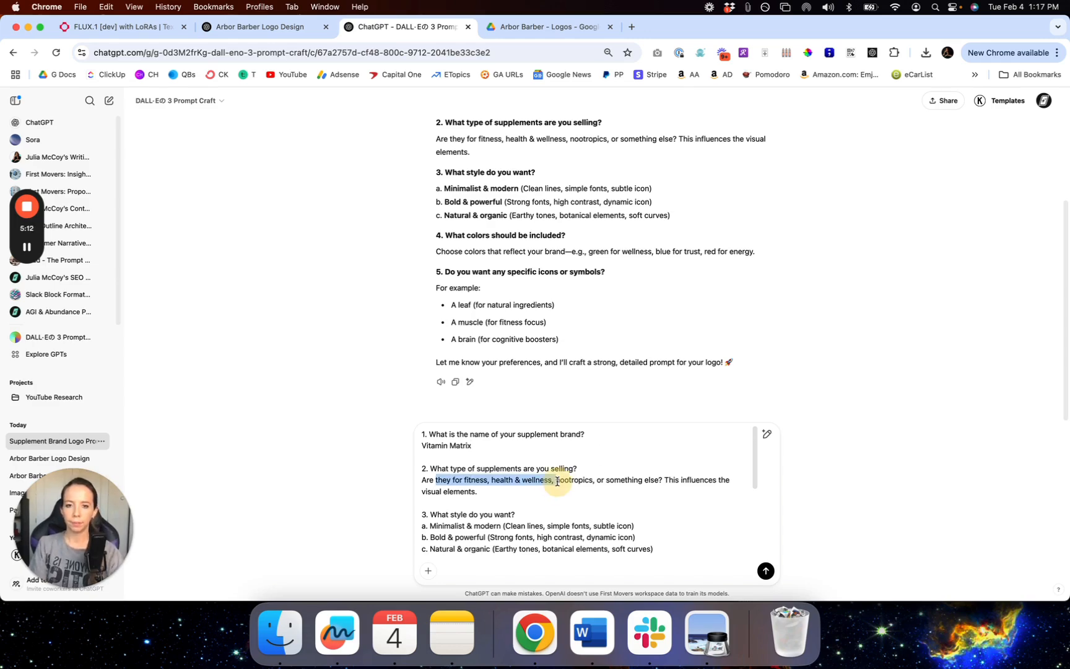
key(BackSpace)
key(BackSpace)
key(BackSpace)
key(BackSpace)
key(BackSpace)
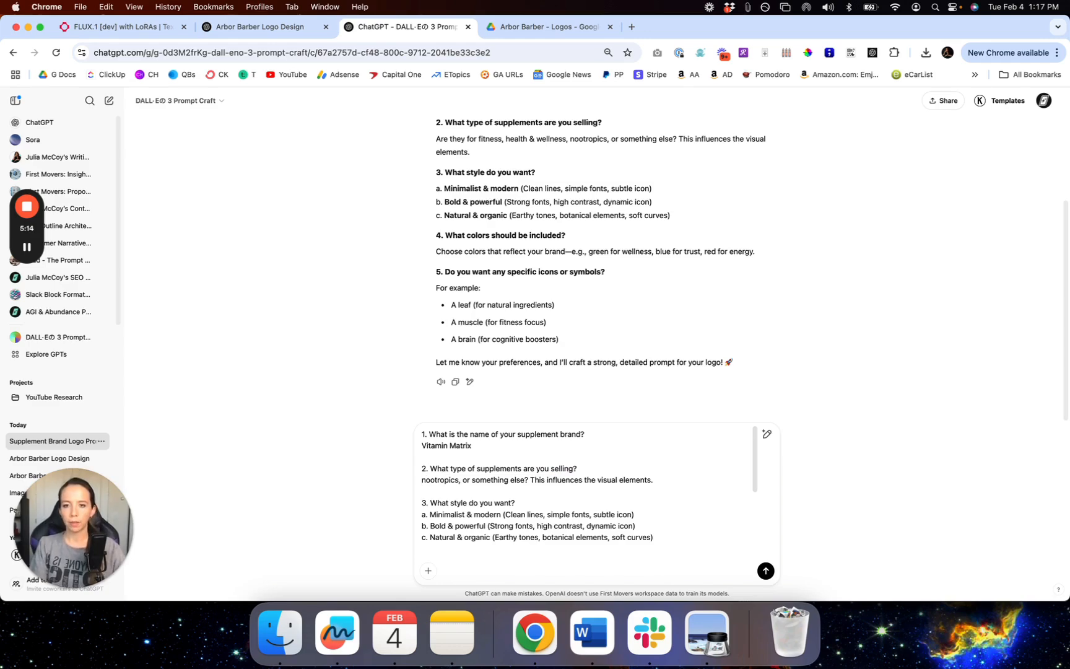
key(shift+super+Right)
key(BackSpace)
key(Down)
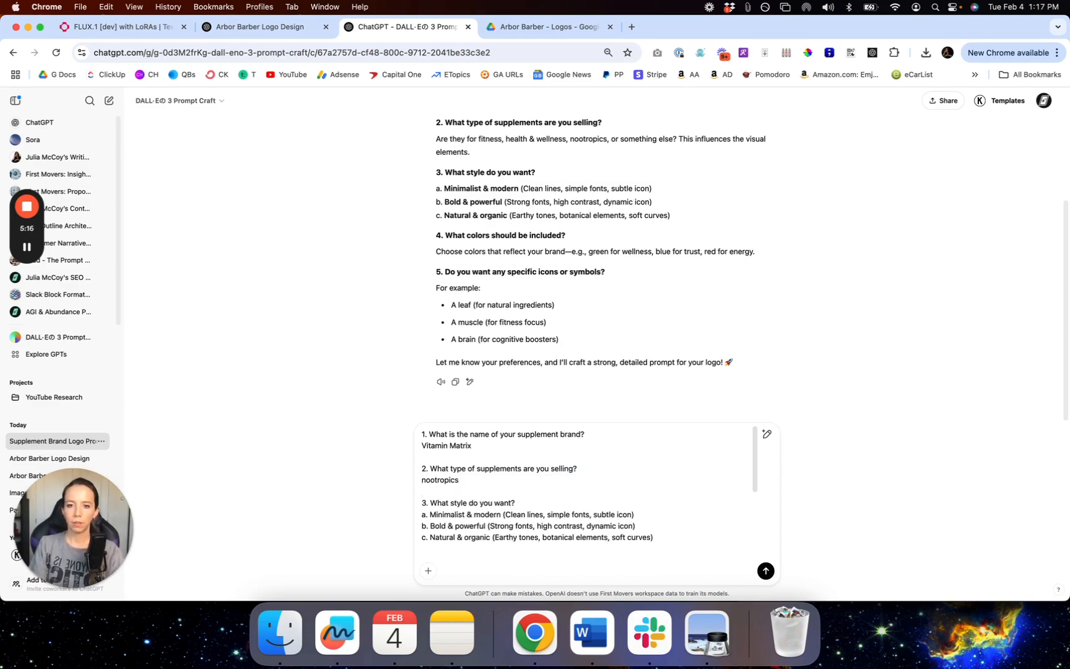
Step: Answer the style question with a minimalist-organic blend, deleting the listed style options
click(531, 503)
key(Return)
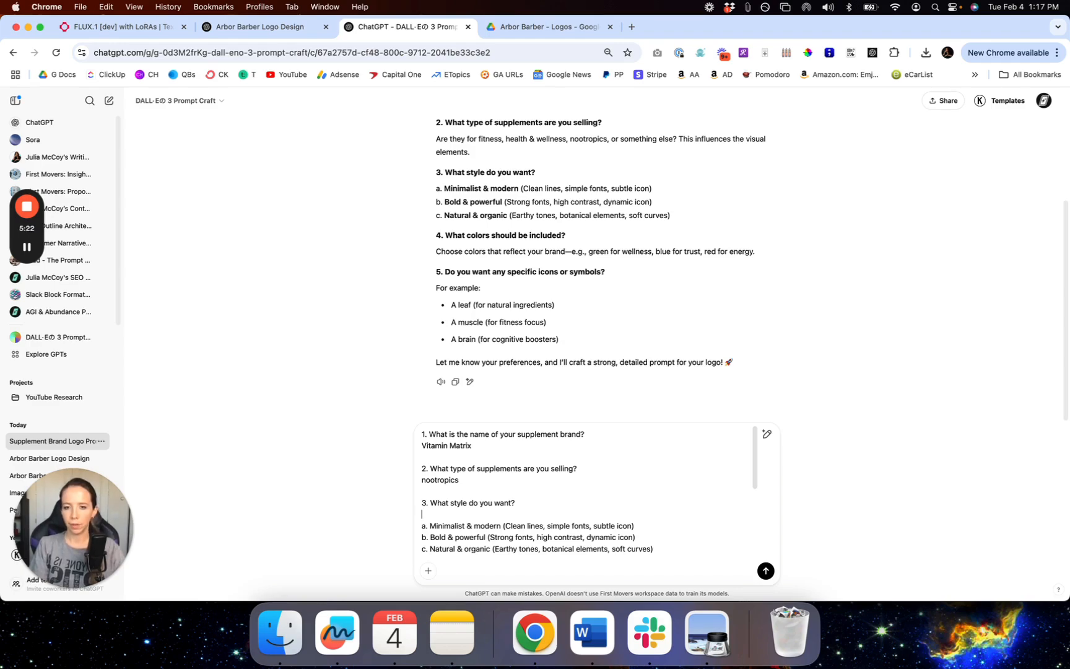
text(nd of a and c)
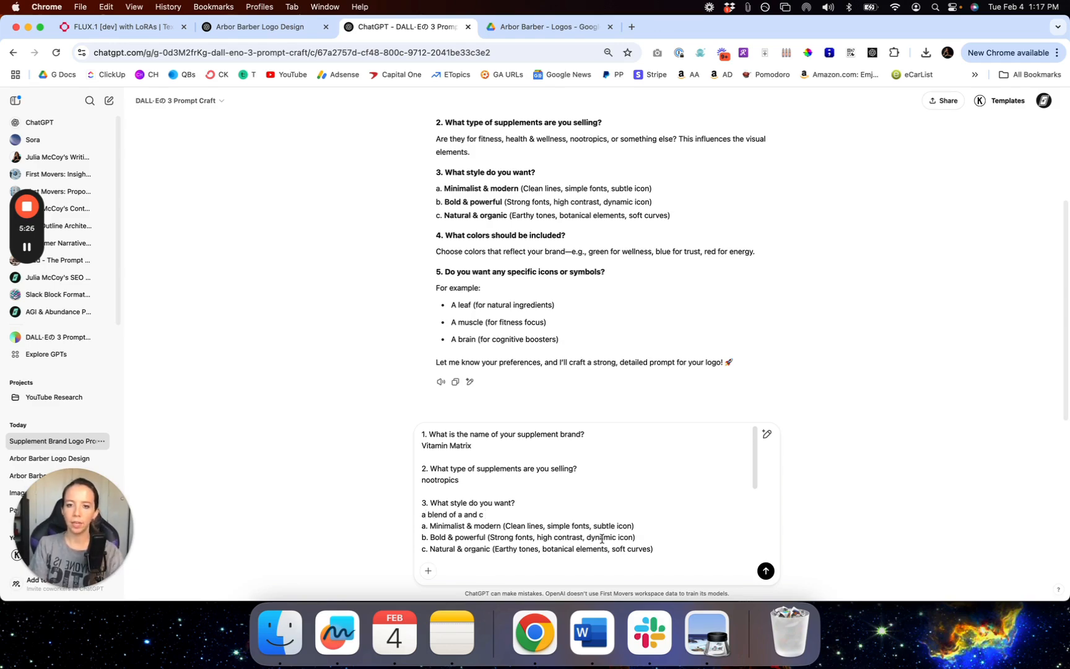
scroll(601, 539, down, 2)
triple_click(668, 489)
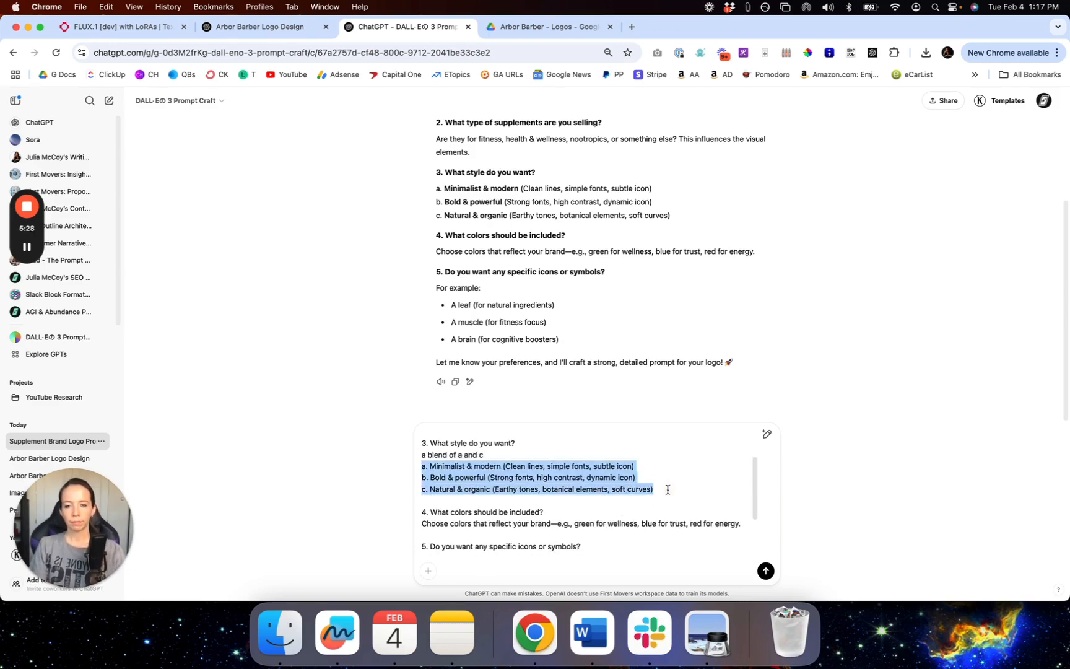
key(BackSpace)
key(BackSpace)
Step: Answer the colour question: 'pick the most appropriate color for this type of offering'
click(598, 476)
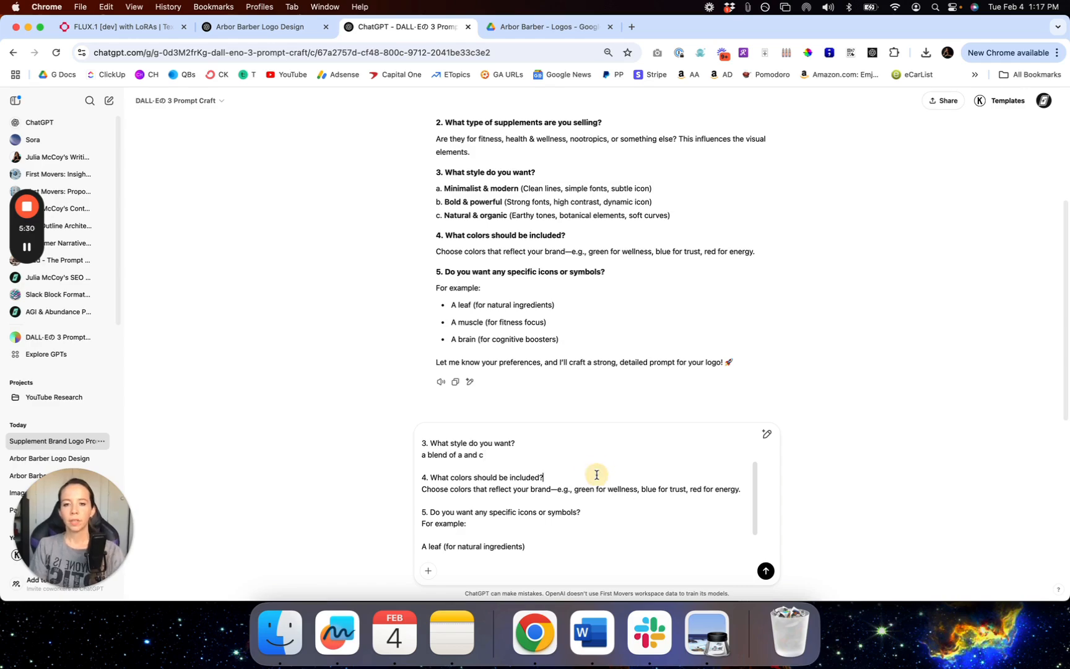
key(Up)
key(Right)
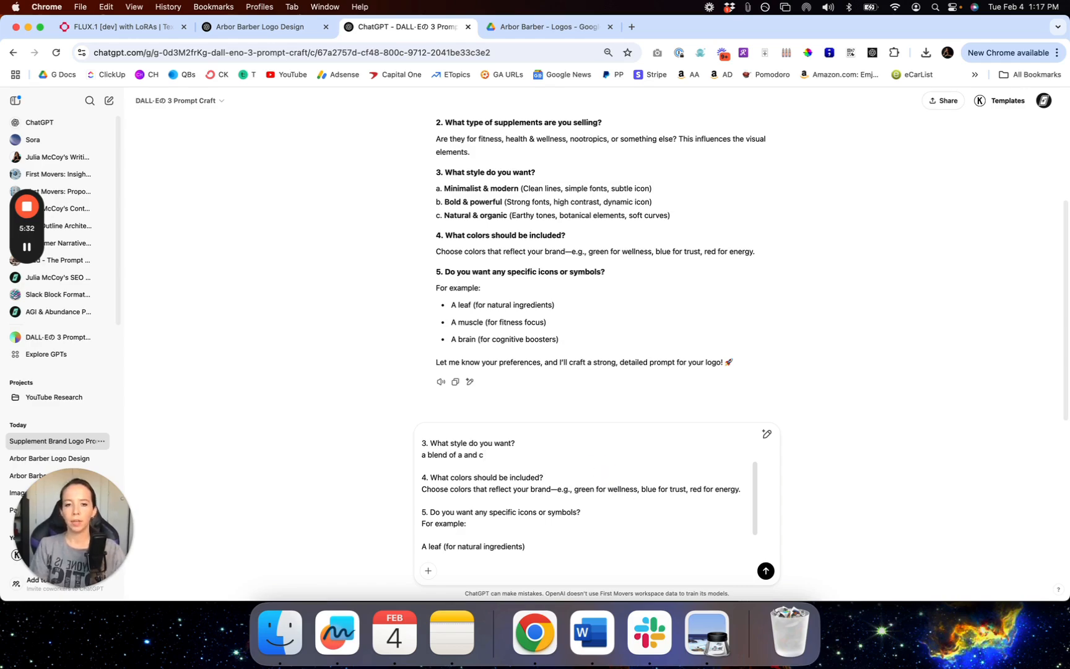
key(shift+Down)
key(BackSpace)
text(pick the most appropr)
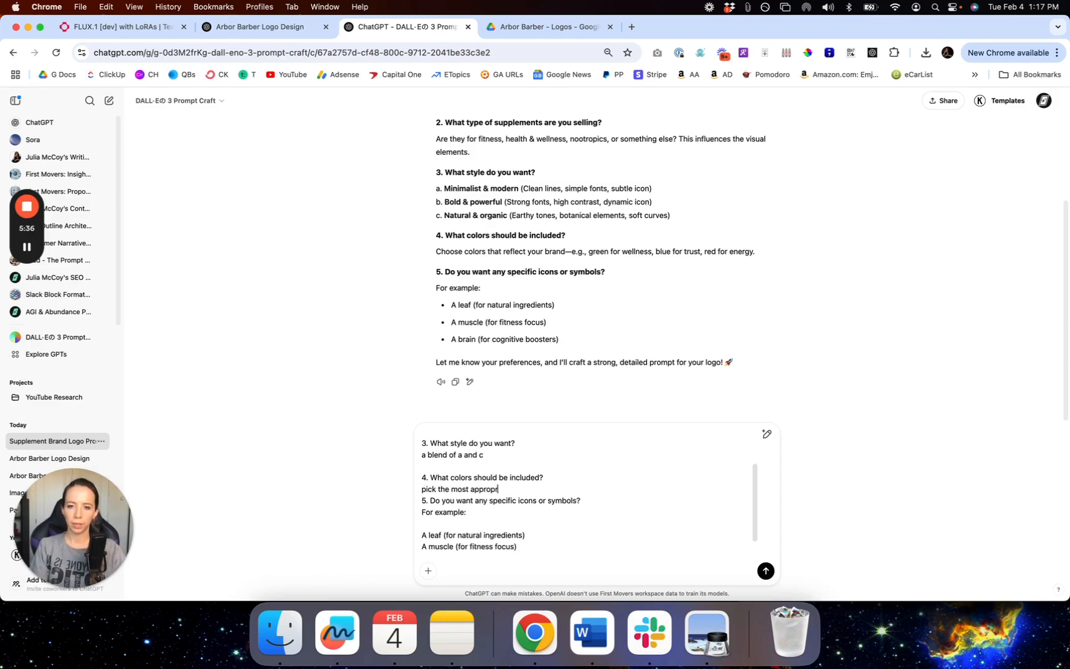
text(iate color for this typ)
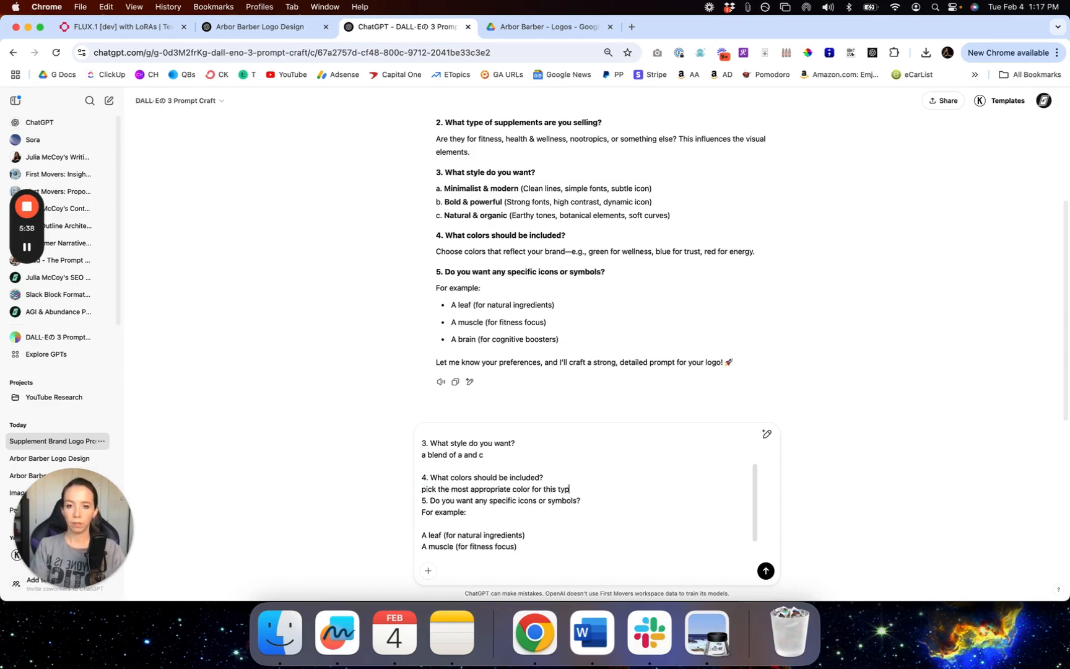
text(e of offering)
key(Return)
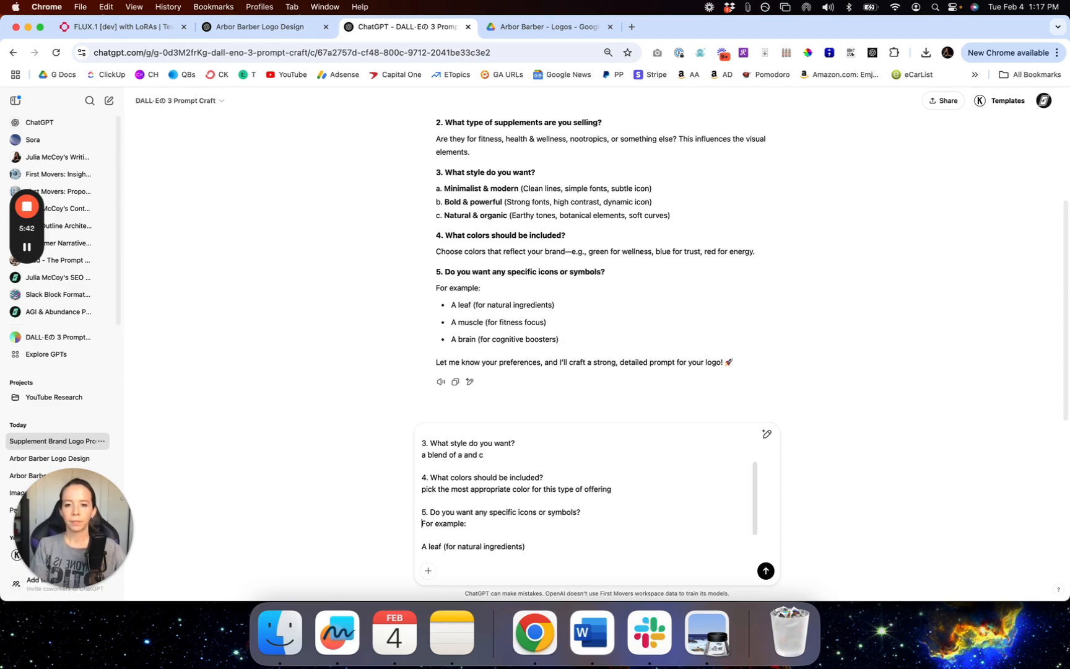
Step: Ask for a brain incorporated into the design, clear leftover examples, and send the answers
key(super+shift+Right)
text(A)
text( want a)
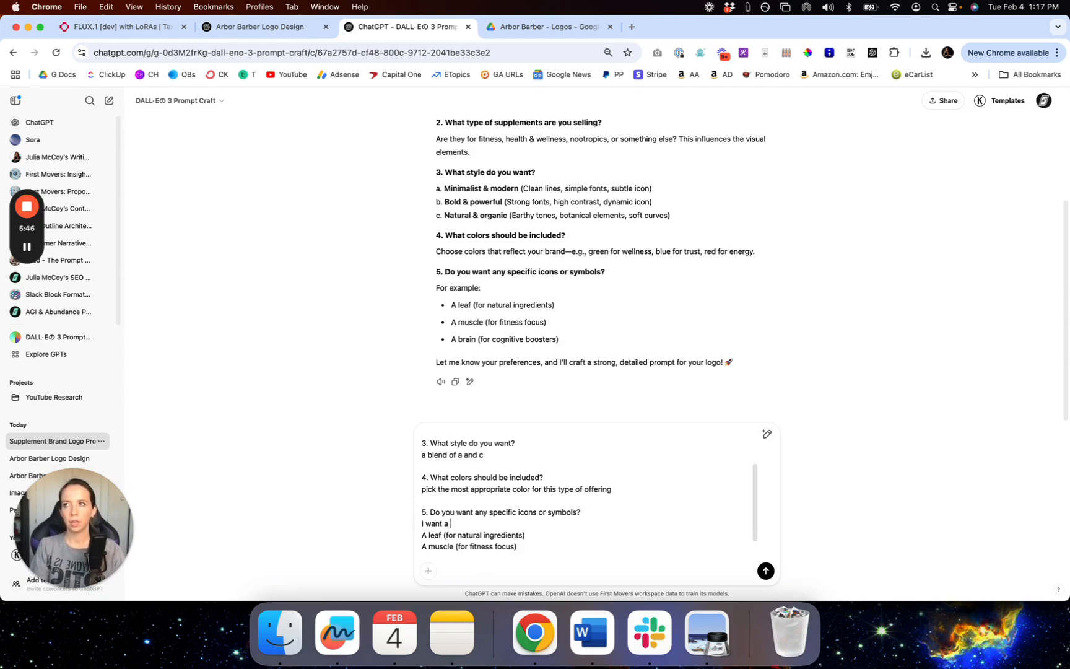
text( brain incorporated into the design)
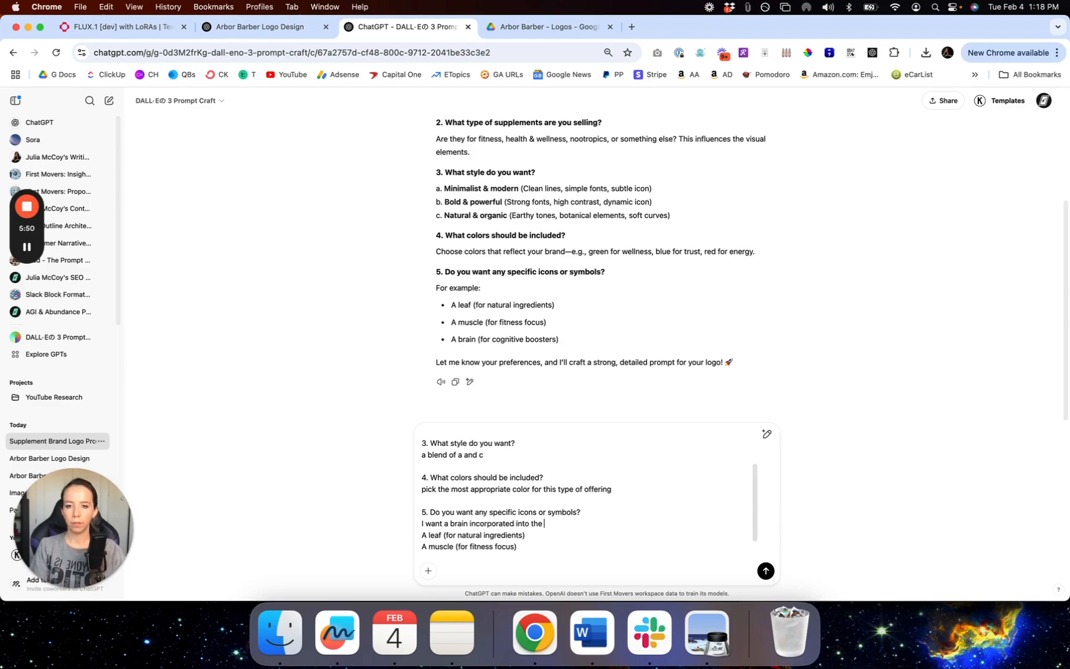
key(Return)
key(shift+Down)
key(shift+Down)
key(shift+Down)
key(shift+Down)
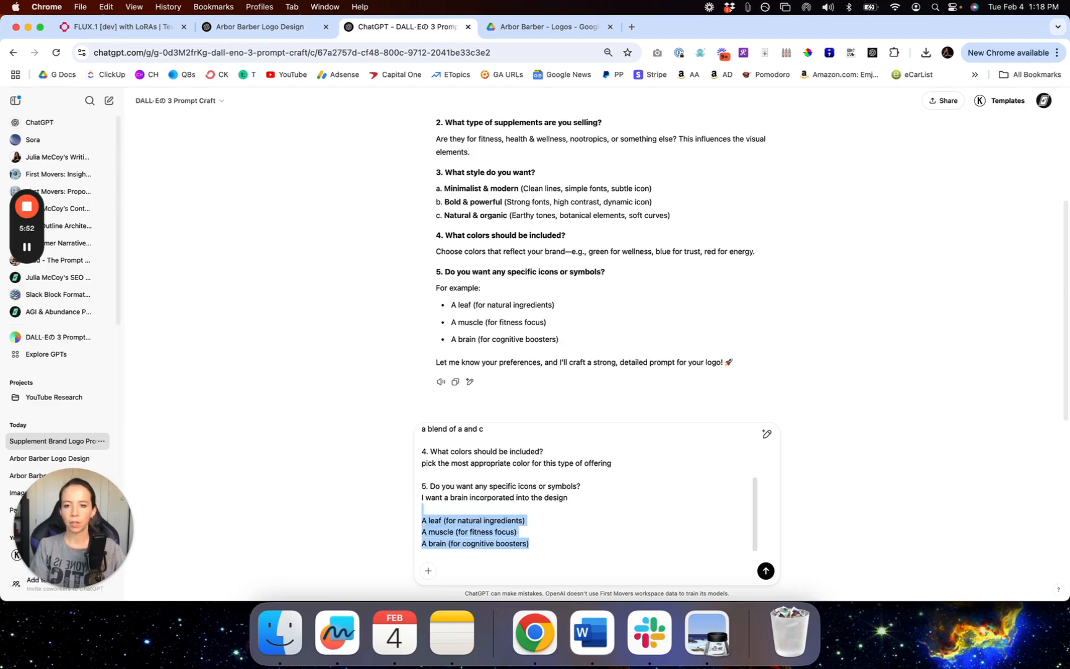
key(BackSpace)
scroll(623, 484, up, 5)
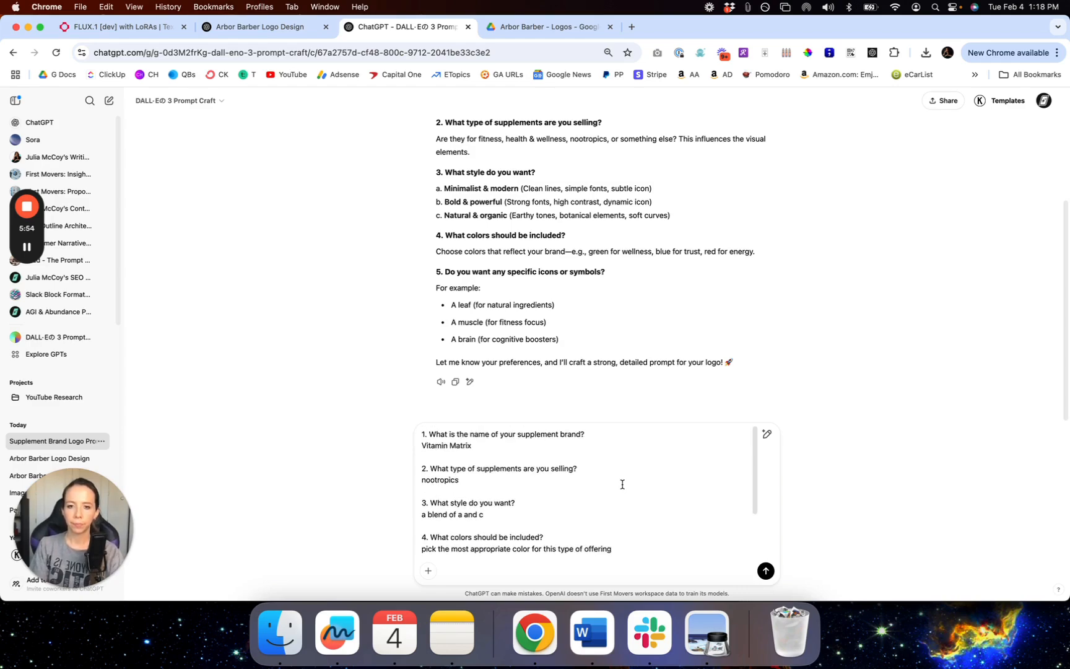
key(Return)
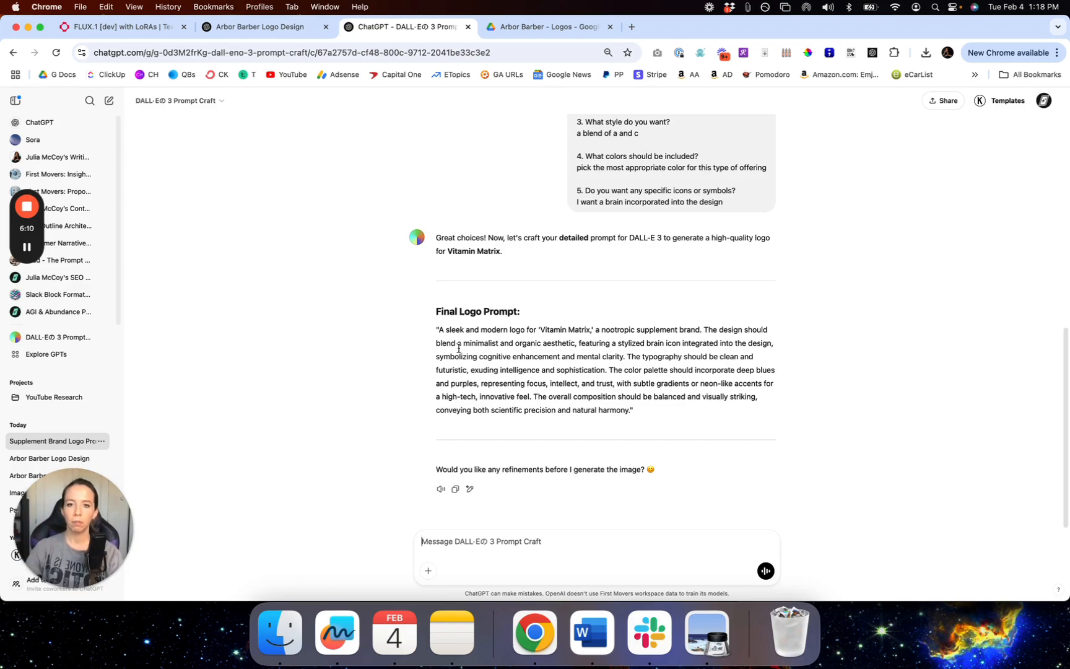
Step: Copy the Final Logo Prompt paragraph with the brain icon, deep blues and purples
drag(437, 329, 632, 410)
key(super+c)
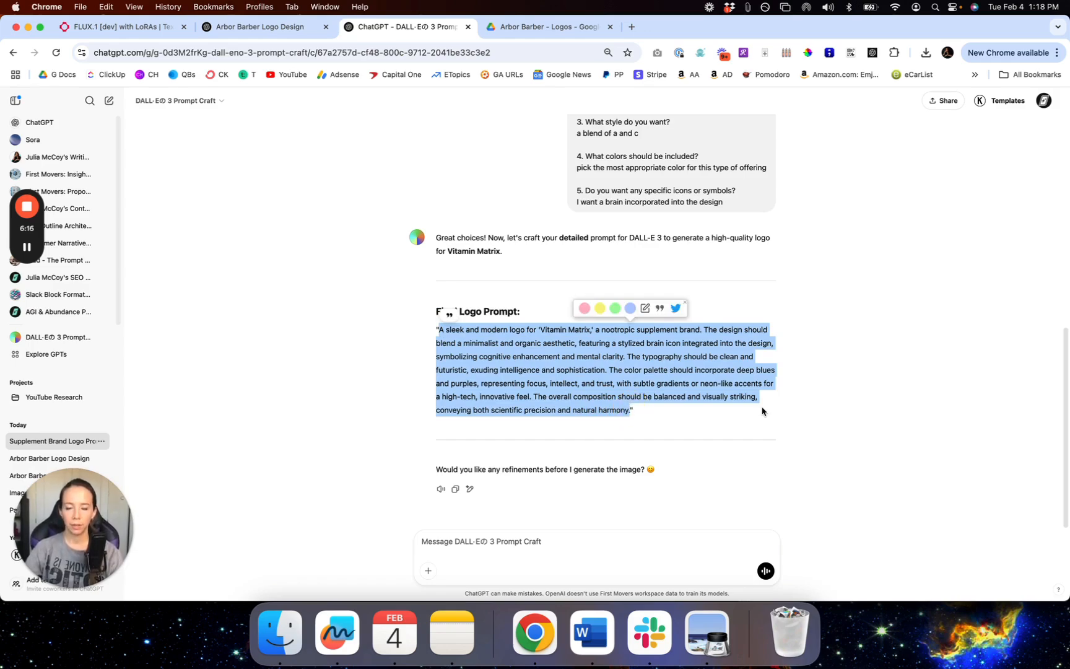
click(557, 370)
scroll(560, 368, up, 10)
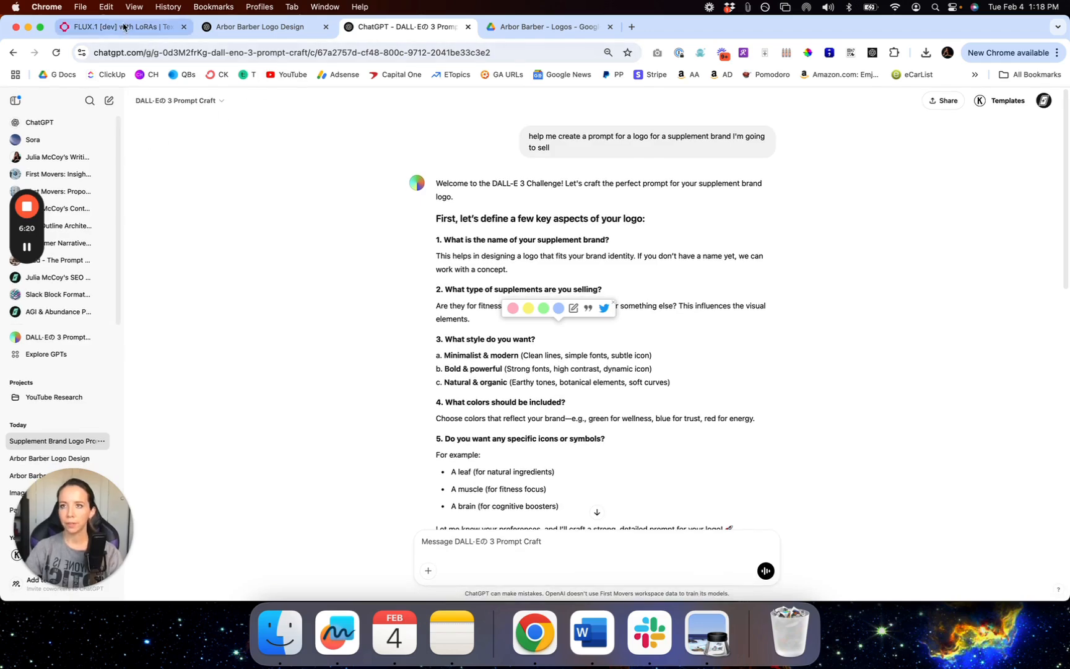
Step: Start a new Picture chat and paste the Vitamin Matrix logo prompt
click(107, 105)
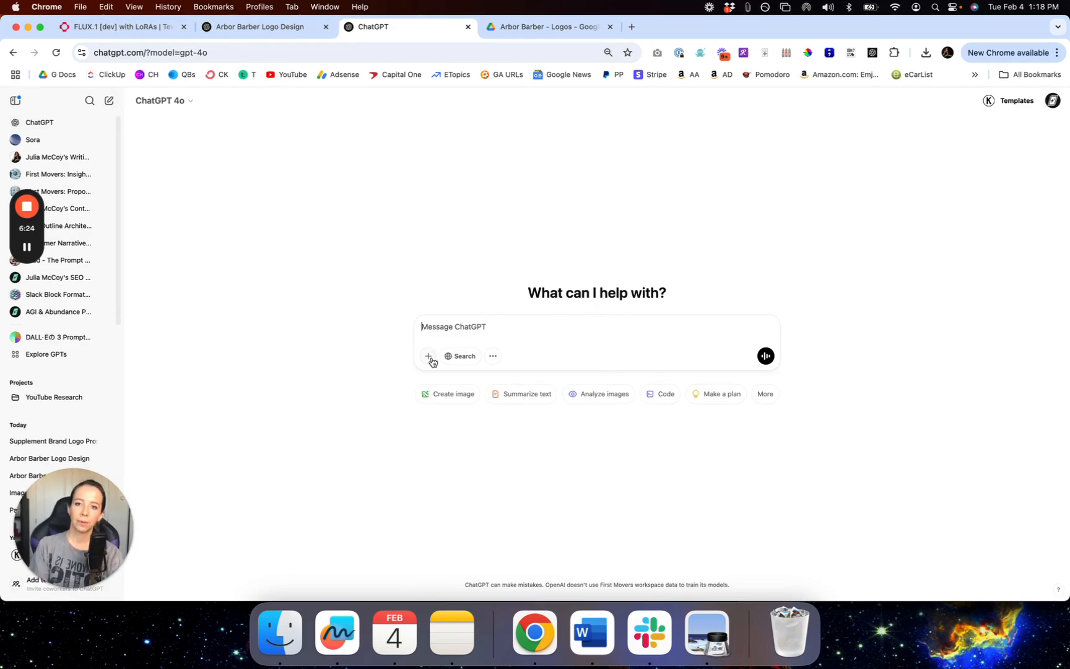
click(492, 356)
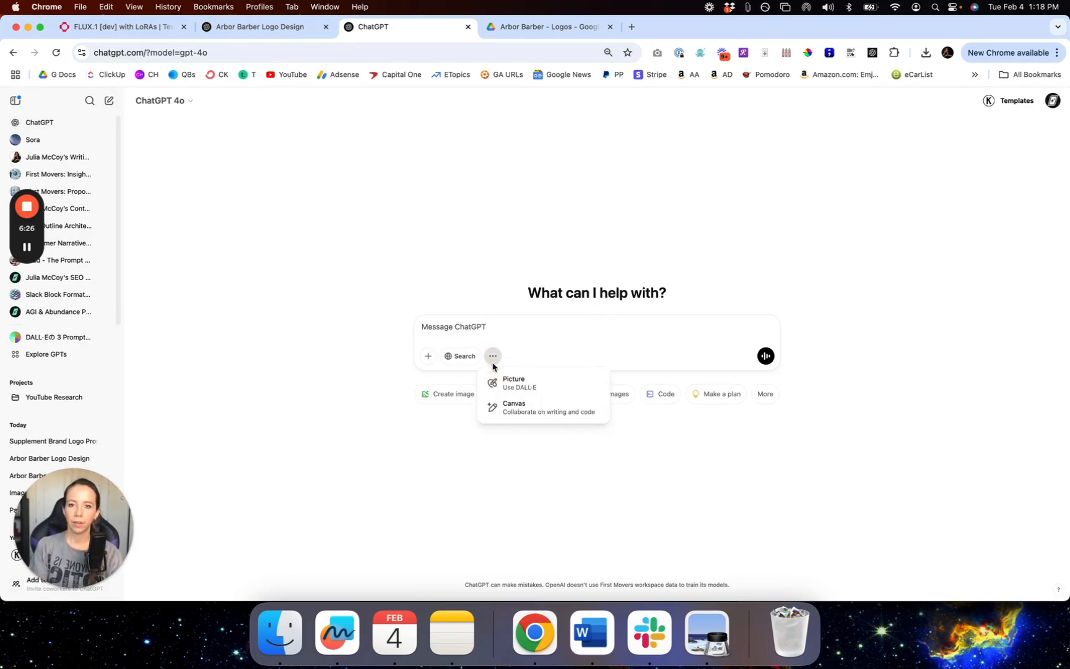
click(528, 375)
key(super+v)
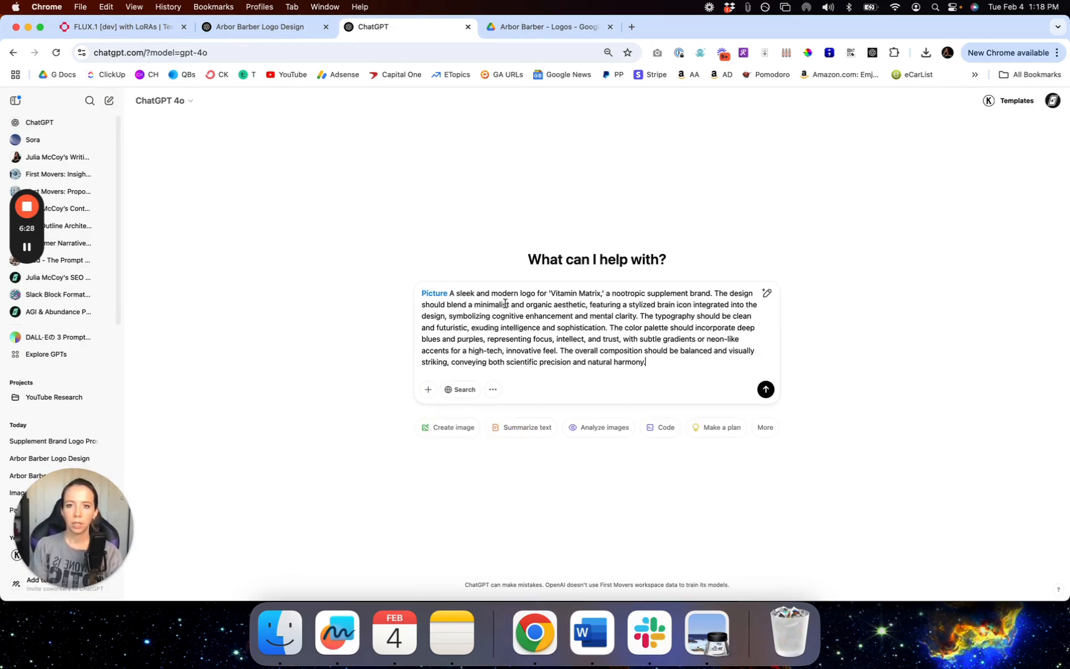
Step: Reword the prompt to begin 'Create a', copy it, and send it
double_click(452, 294)
text(Create a)
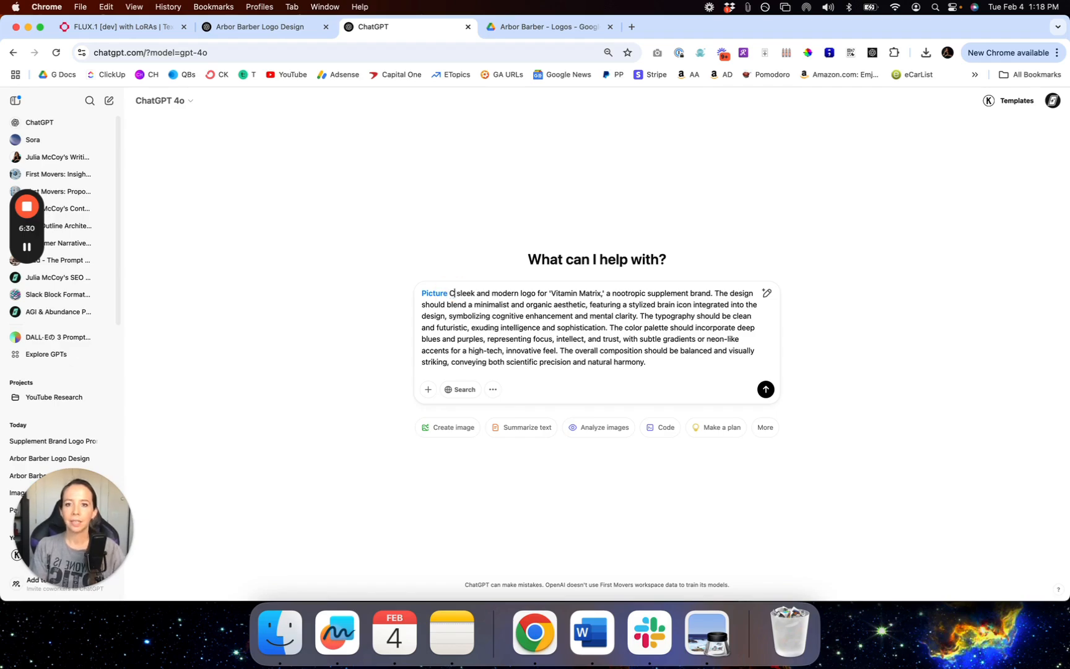
key(super+a)
key(super+c)
click(557, 314)
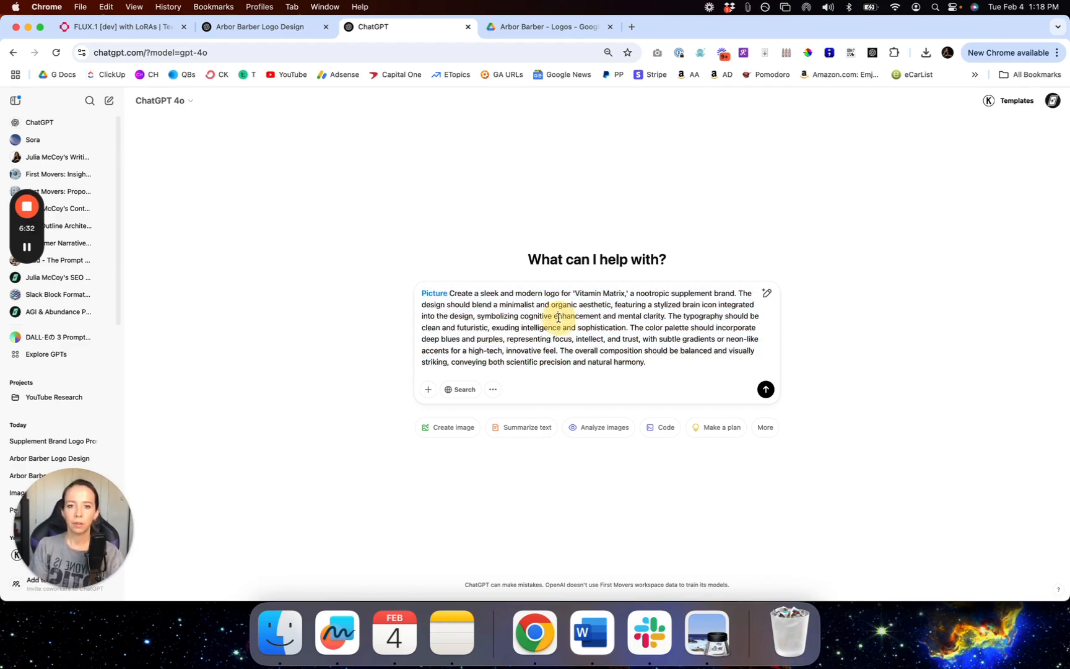
key(Return)
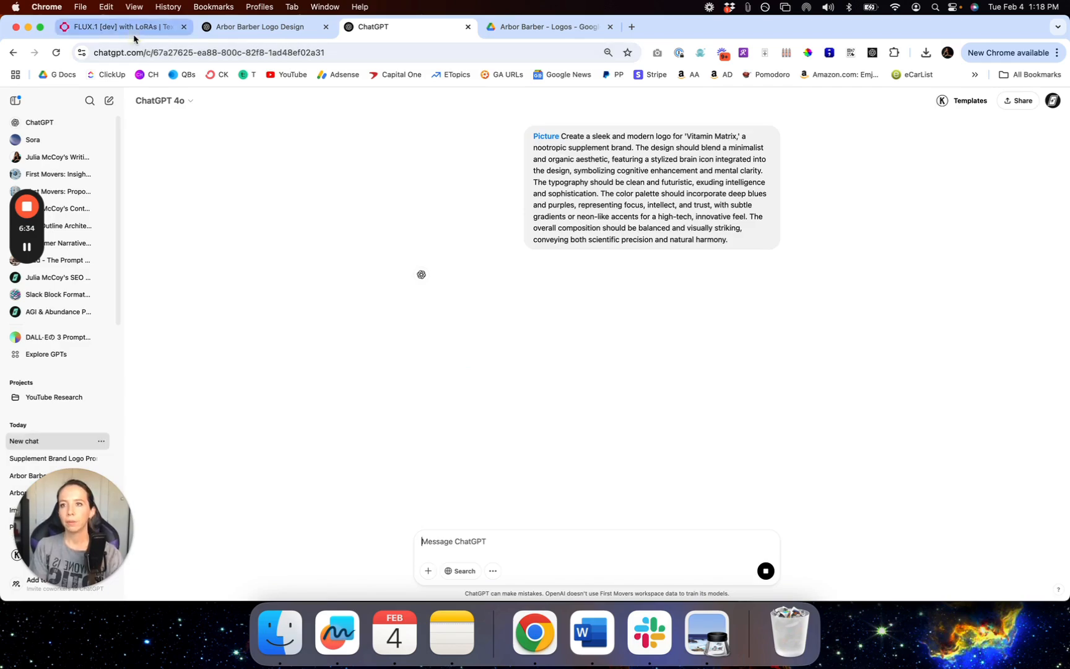
key(super+1)
Step: Paste the logo prompt into fal.ai's Prompt field and delete the leading word 'Picture'
click(185, 371)
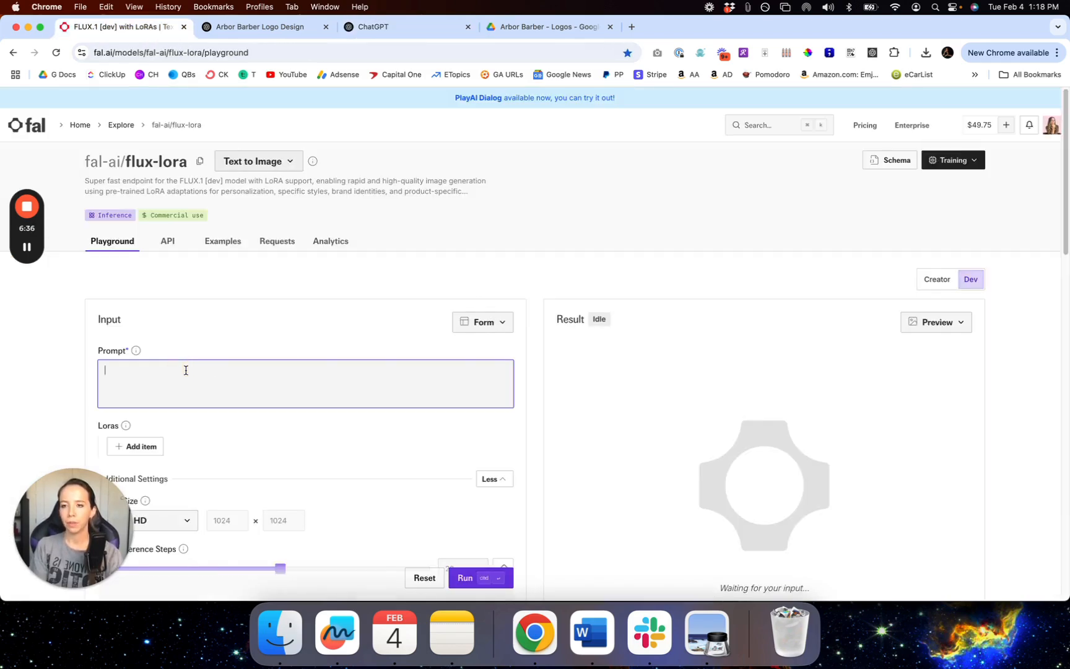
key(super+v)
key(super+Up)
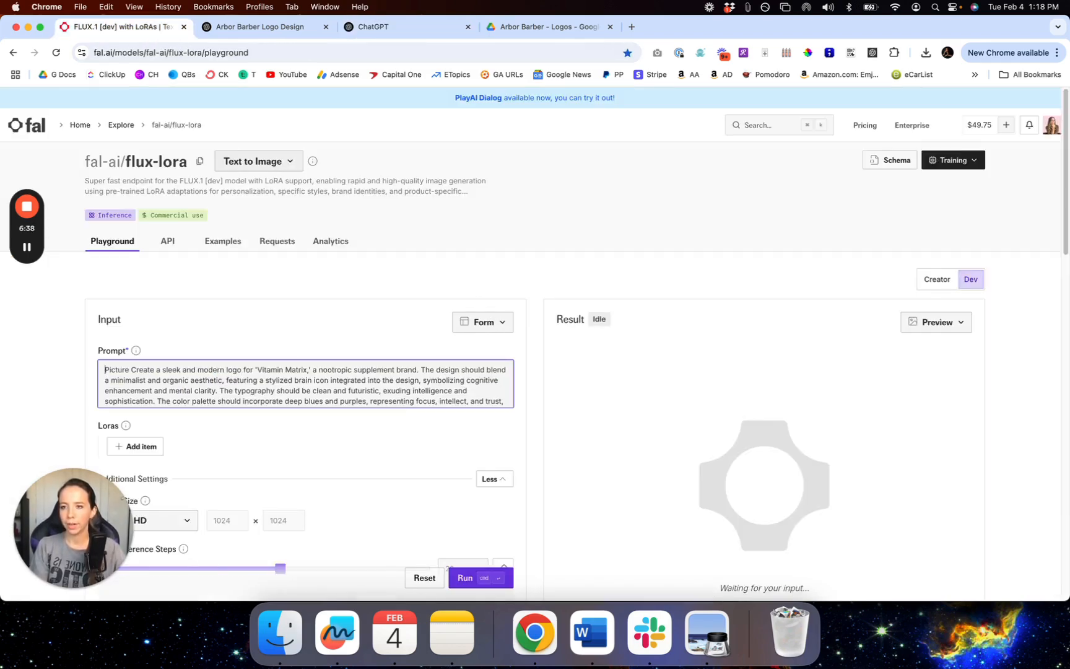
key(shift+Right)
key(BackSpace)
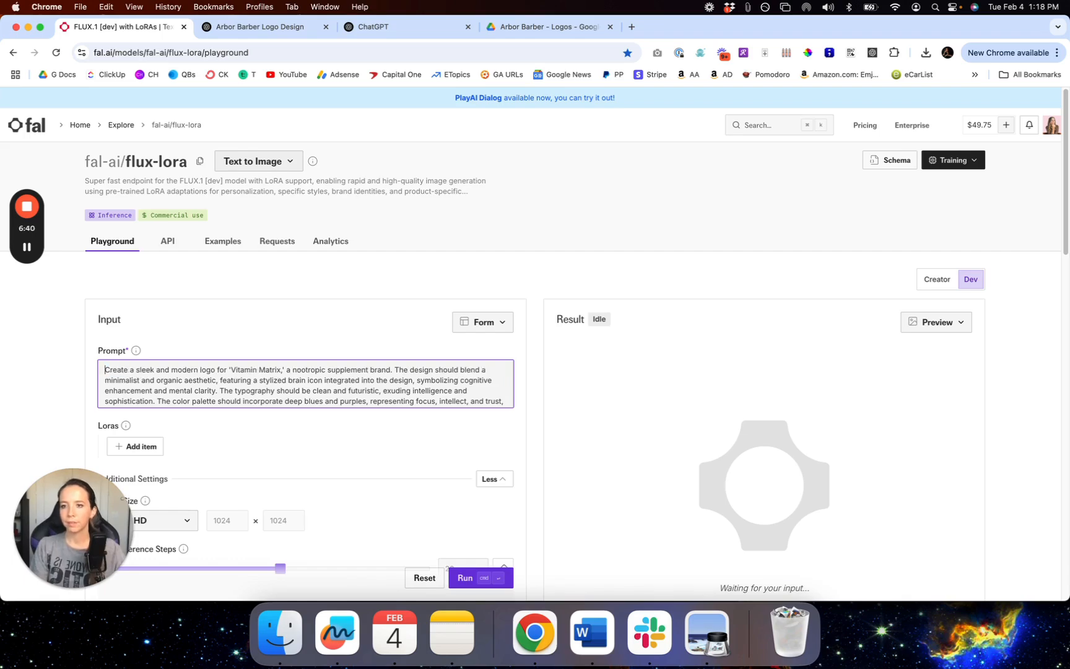
Step: Review the Flux LoRA settings and run the logo generation
scroll(268, 372, down, 2)
scroll(400, 472, down, 5)
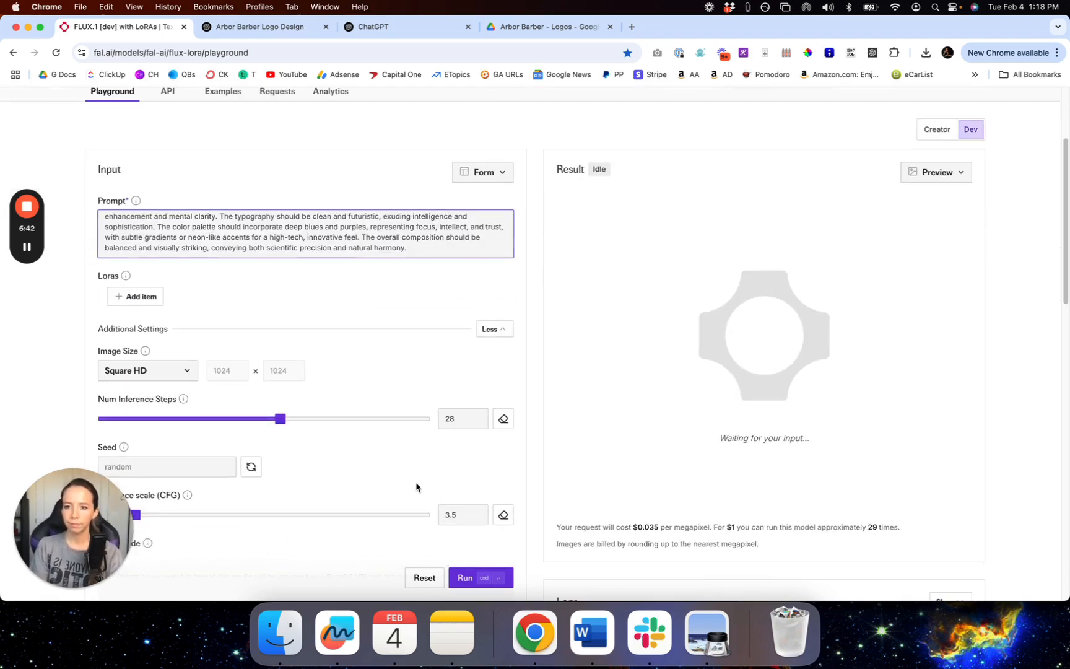
scroll(335, 418, down, 4)
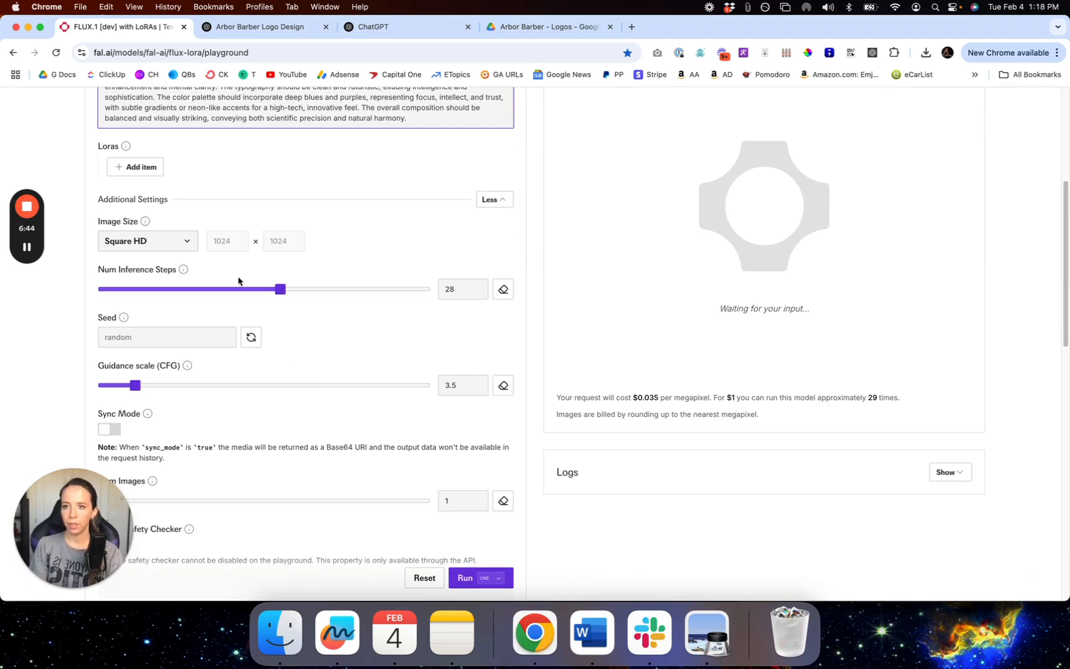
scroll(409, 383, down, 3)
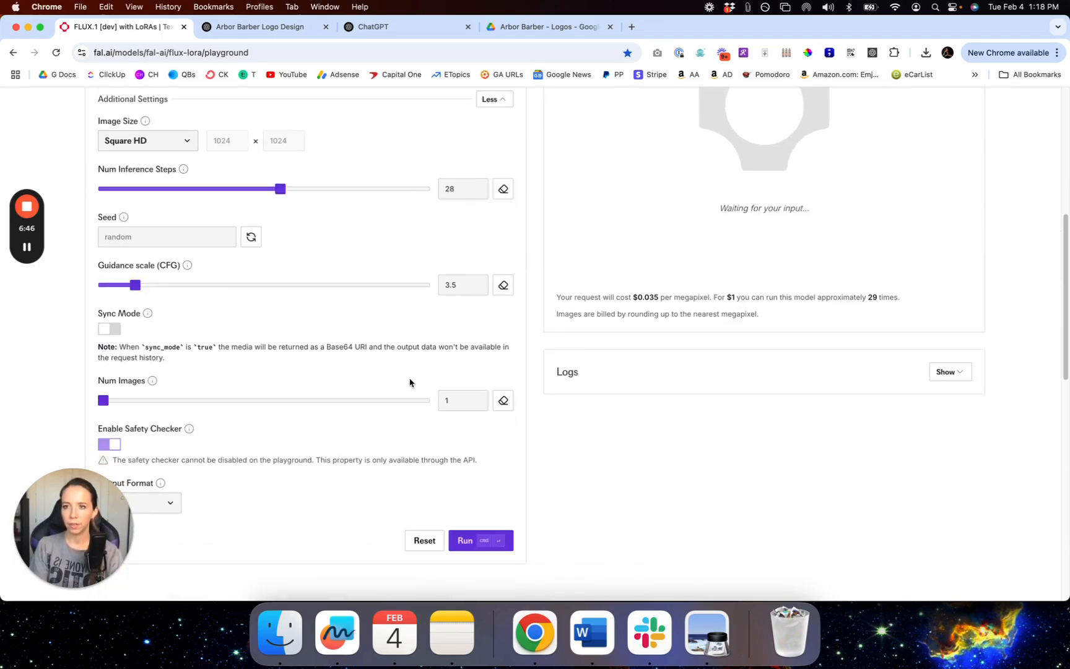
scroll(410, 383, down, 3)
scroll(411, 383, up, 7)
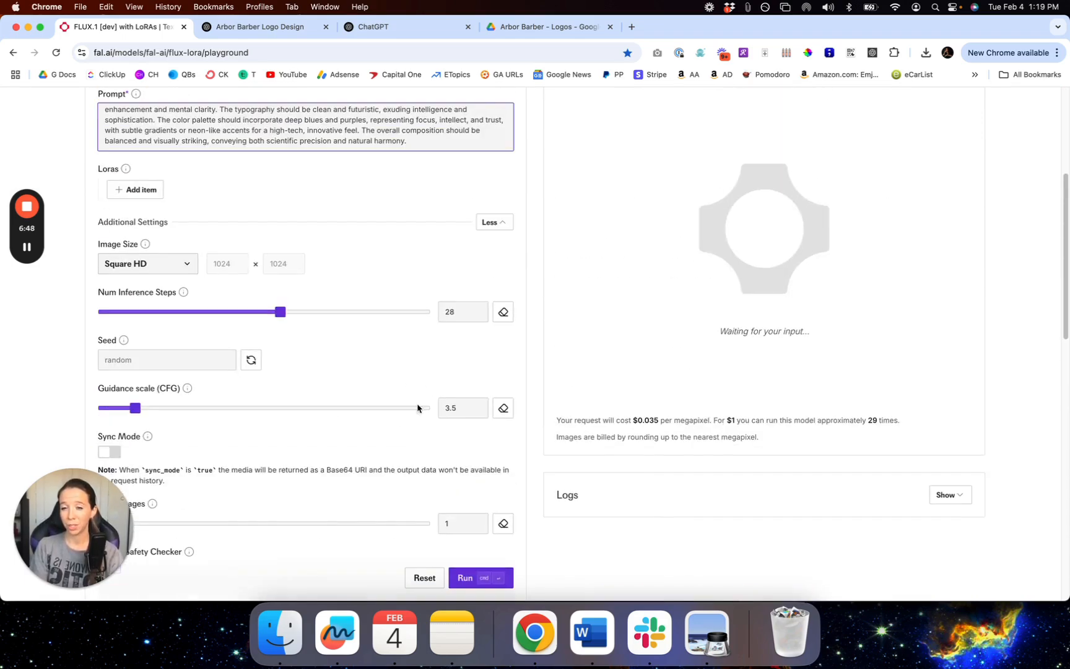
scroll(409, 416, up, 5)
click(416, 303)
scroll(467, 309, up, 5)
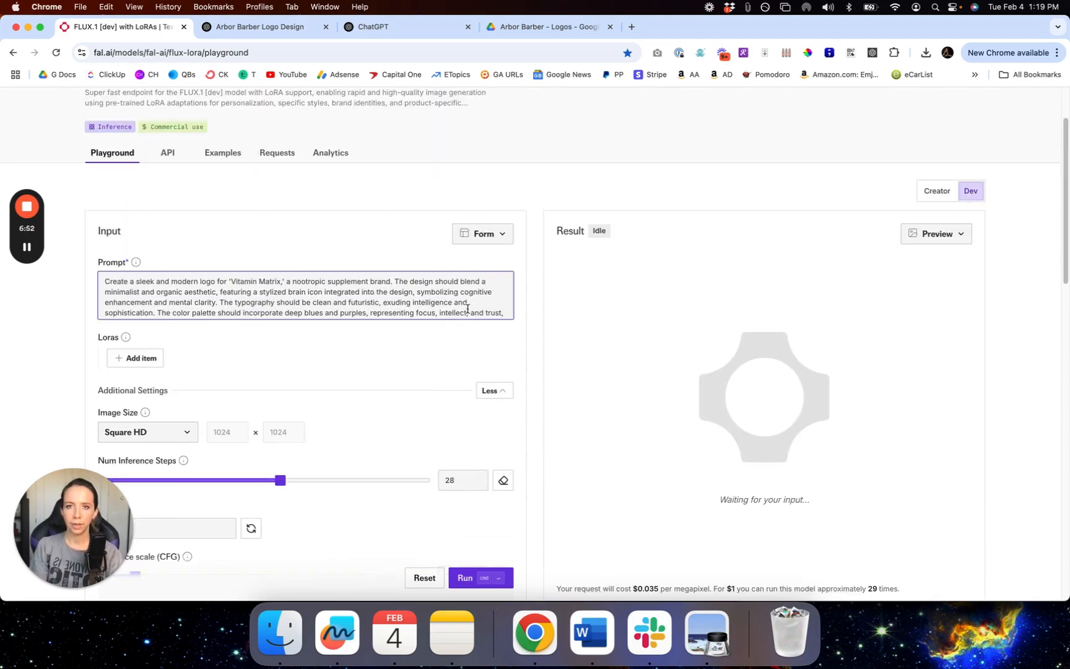
click(487, 578)
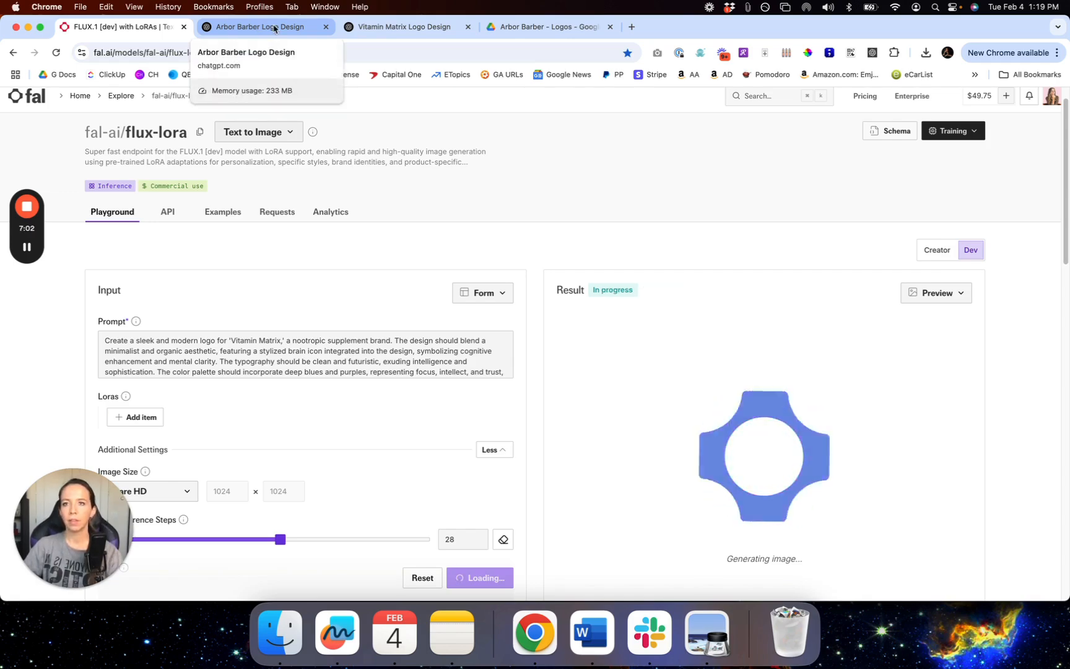
click(419, 28)
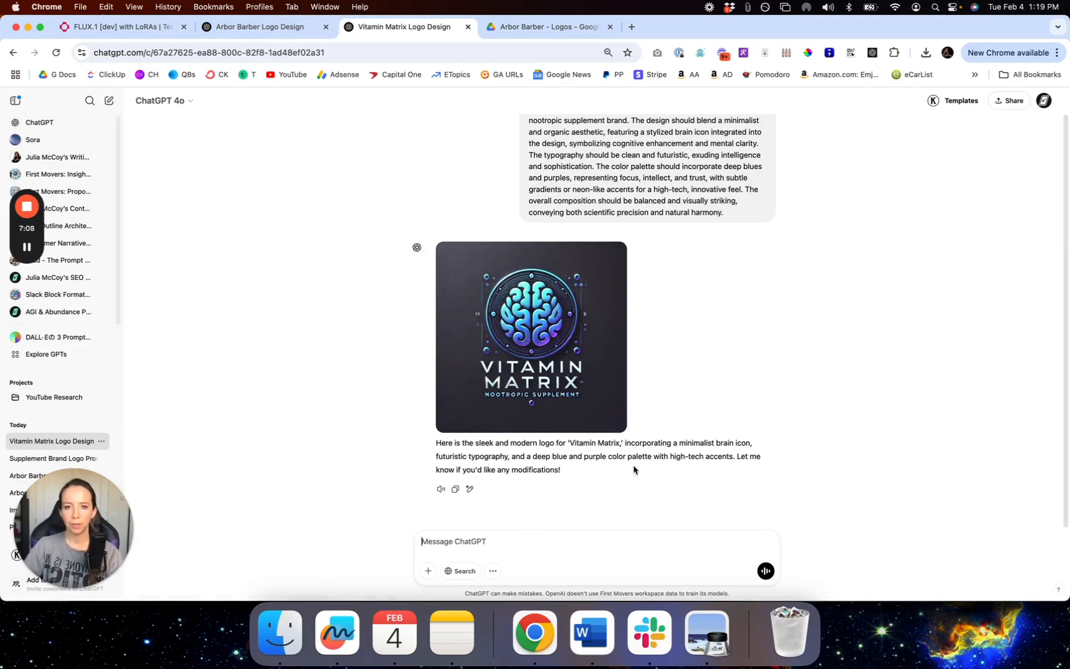
Step: Ask ChatGPT to make the logo less crowded and able to stand alone on a white t-shirt
text(can you this more)
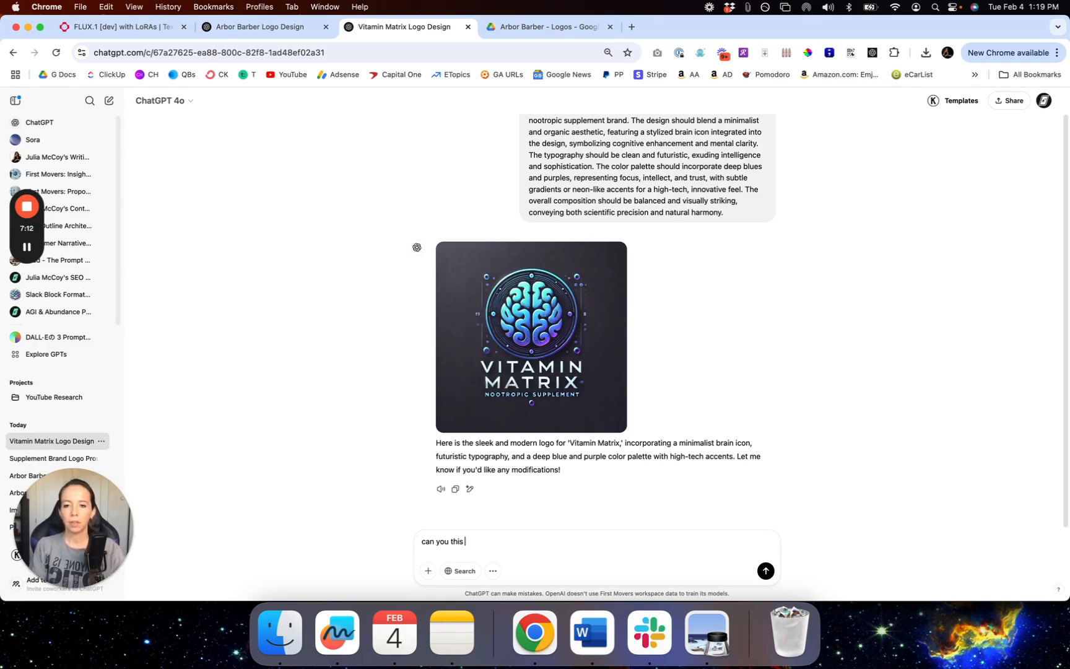
key(BackSpace)
key(BackSpace)
key(BackSpace)
key(BackSpace)
key(BackSpace)
key(BackSpace)
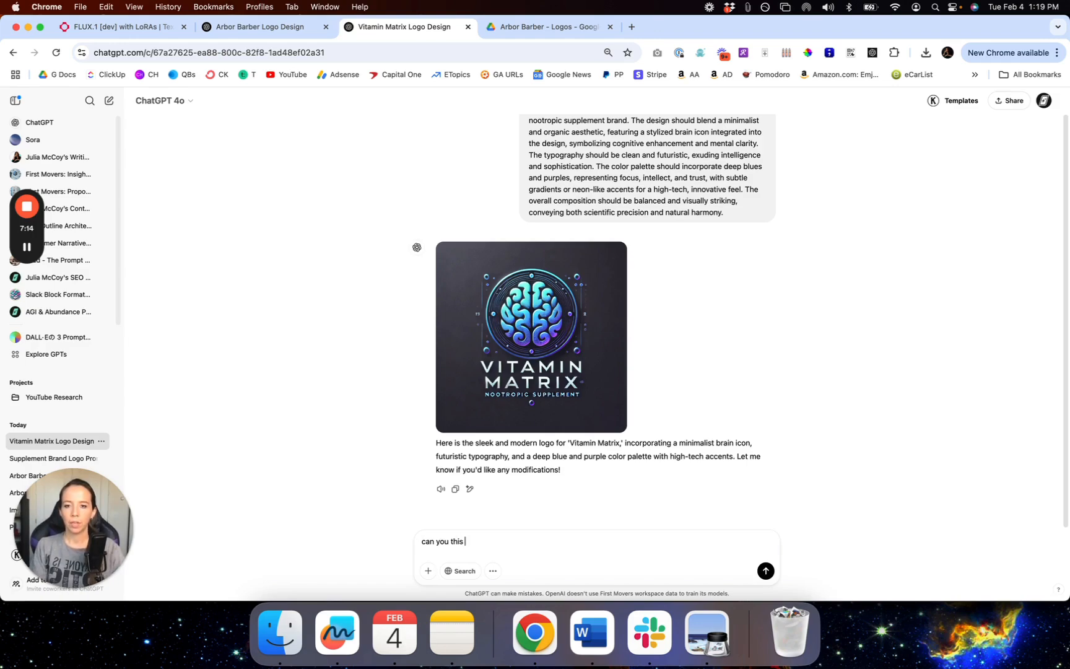
key(BackSpace)
key(BackSpace)
key(BackSpace)
key(BackSpace)
key(BackSpace)
text(mak)
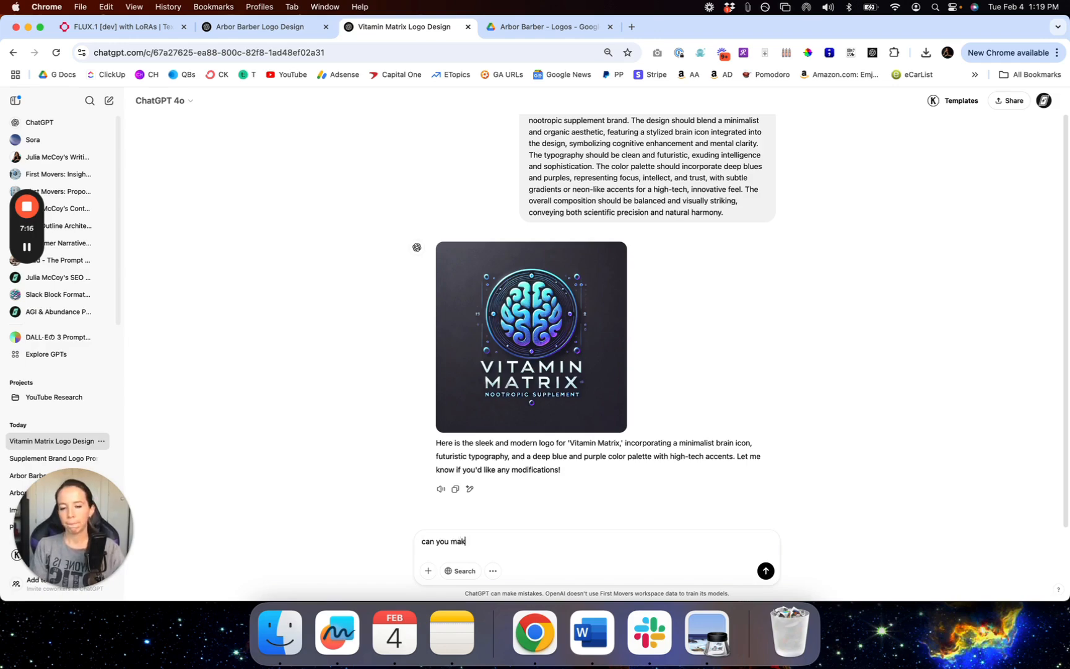
text(e this less crowded and m)
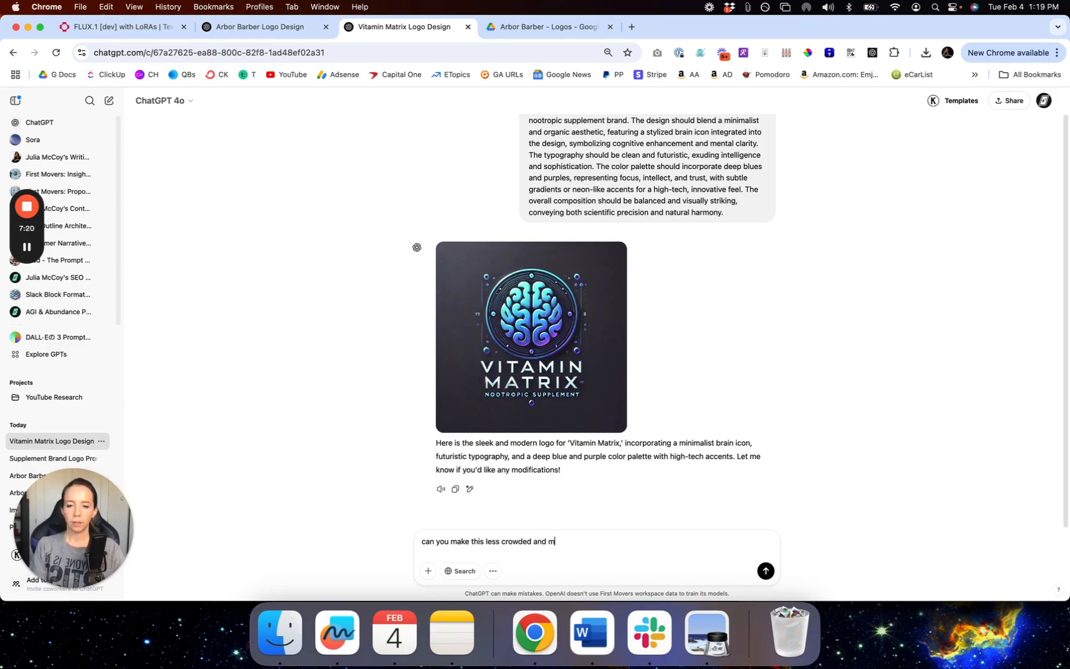
text(ore capable of standing out)
text(on it's own on a white tsh)
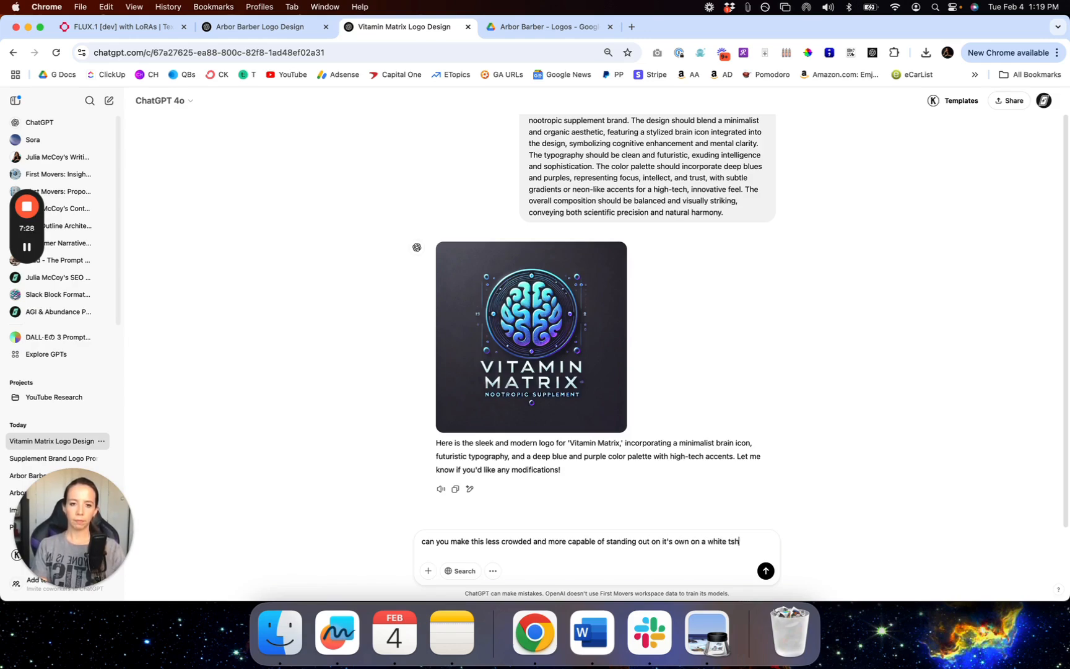
text(irt, etc)
key(Return)
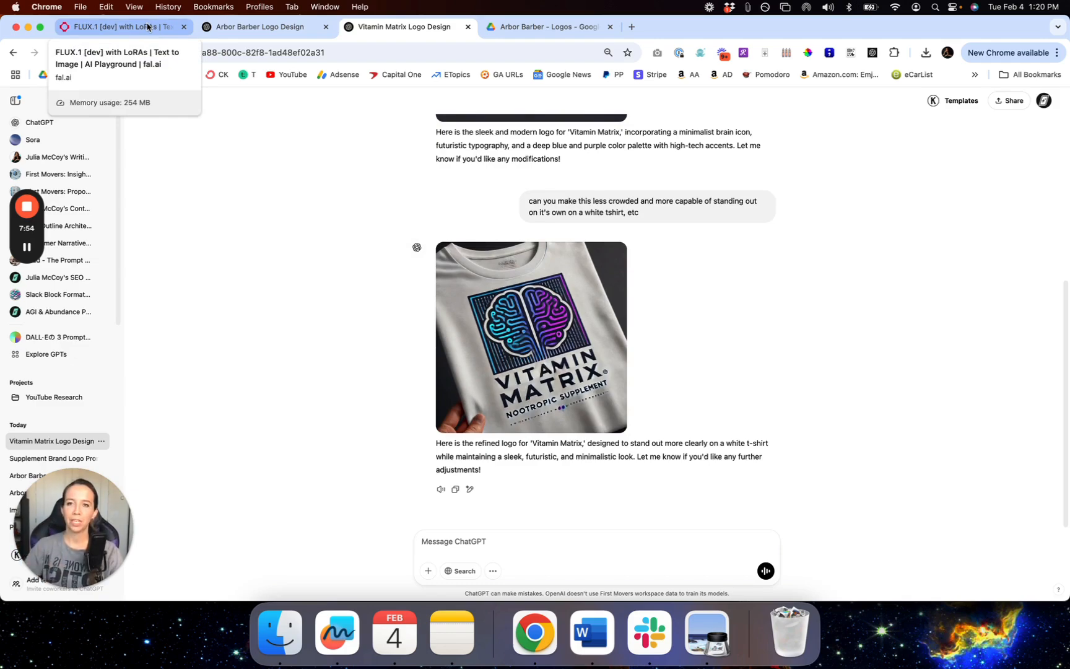
click(148, 27)
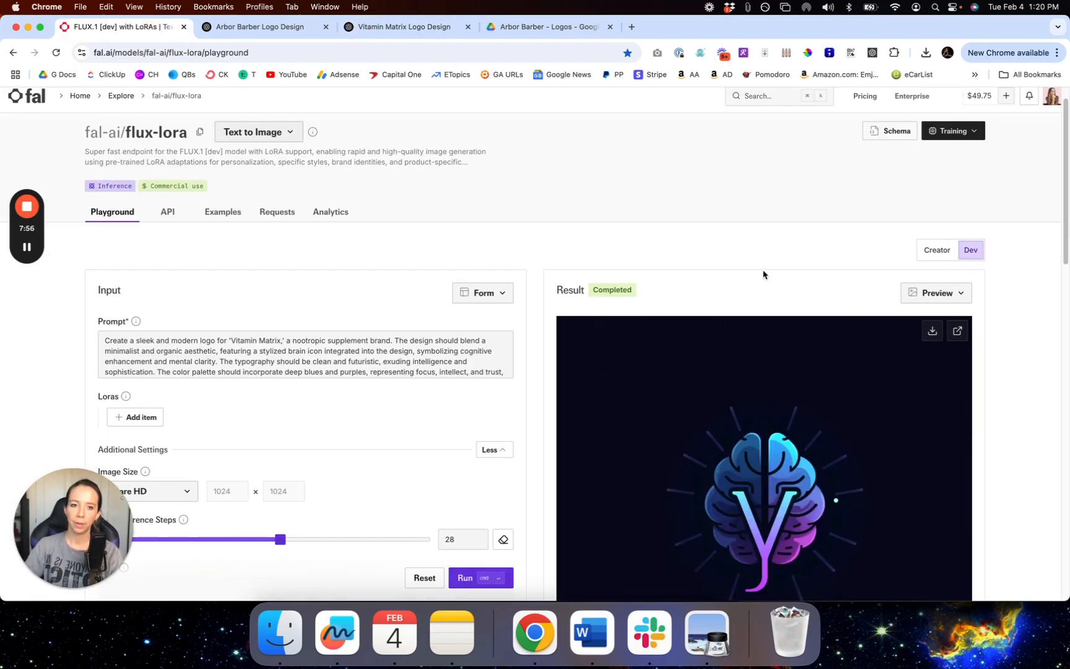
Step: Add 'Make sure the words "Vitamin Matrix" are in the logo.' after the prompt's first sentence
scroll(879, 391, down, 5)
scroll(878, 391, down, 1)
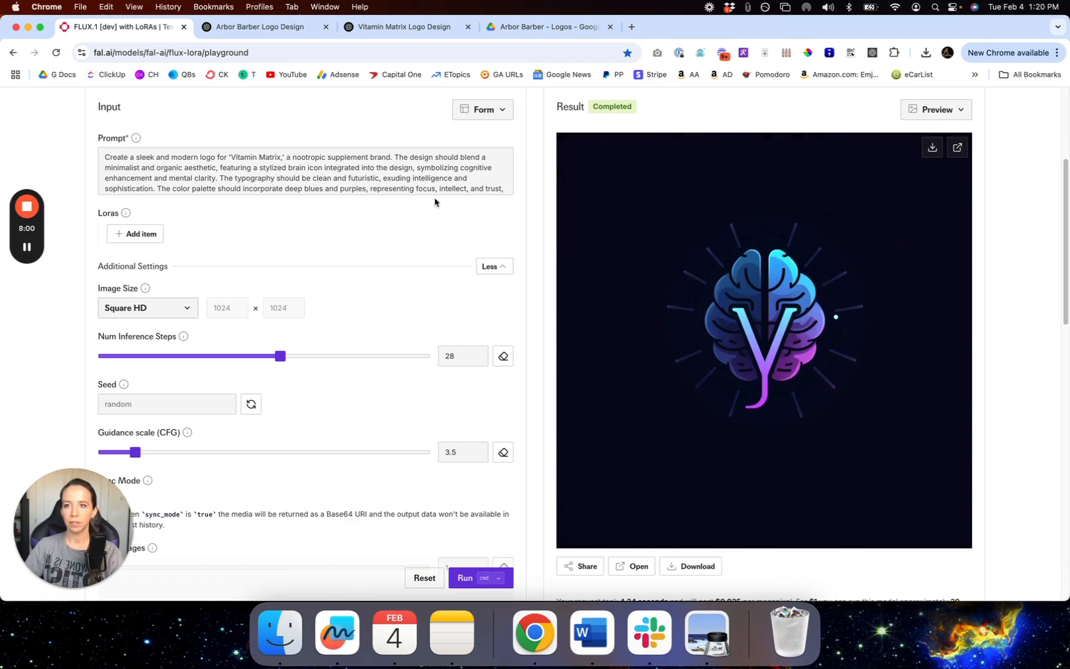
click(373, 162)
scroll(372, 163, down, 3)
scroll(372, 163, up, 3)
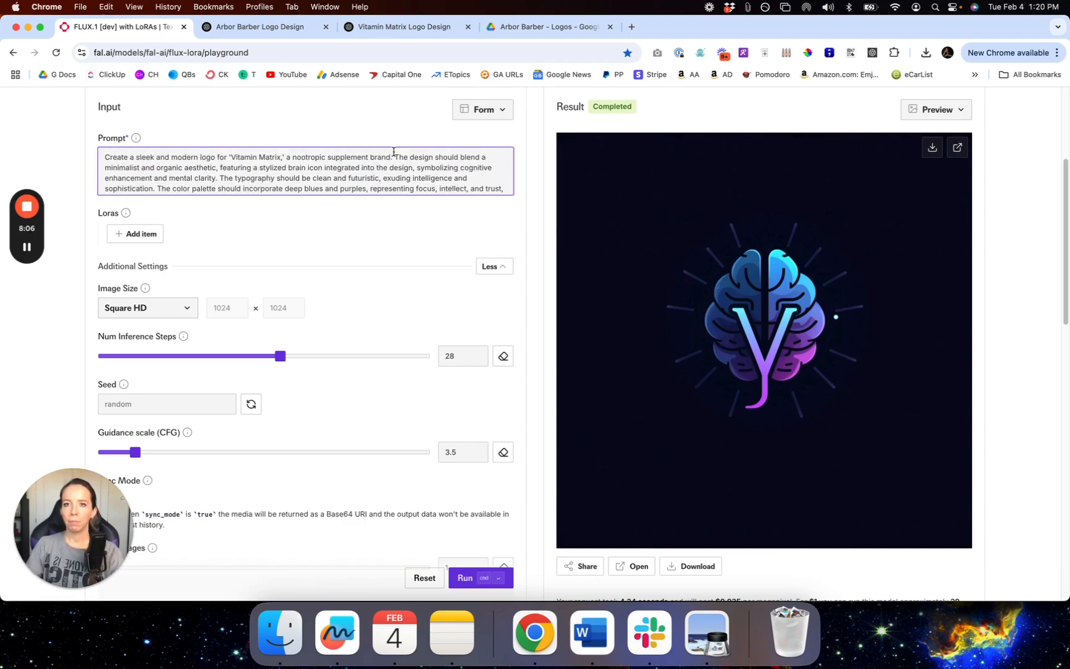
click(394, 157)
text(Make sure the words)
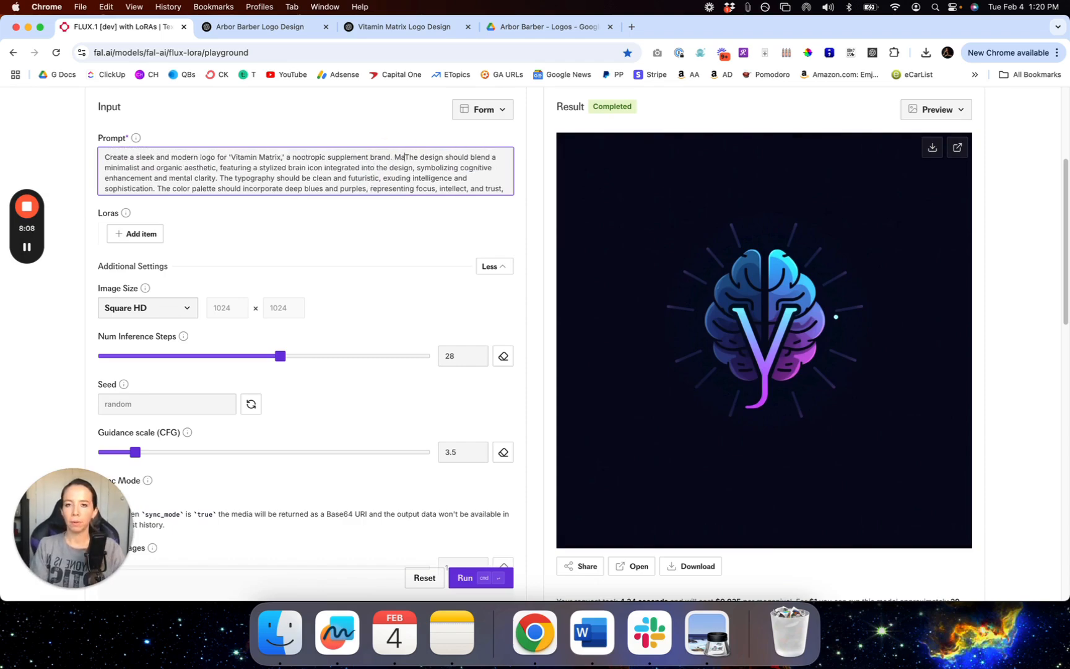
text( "Vitamin Matr)
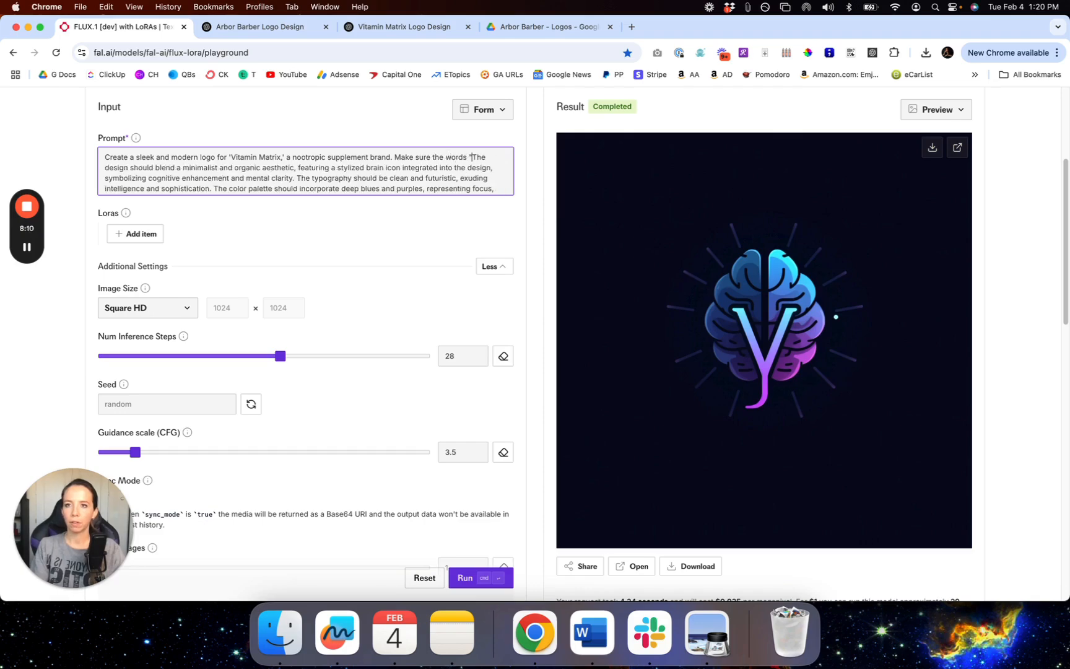
text(ix" are in the logo)
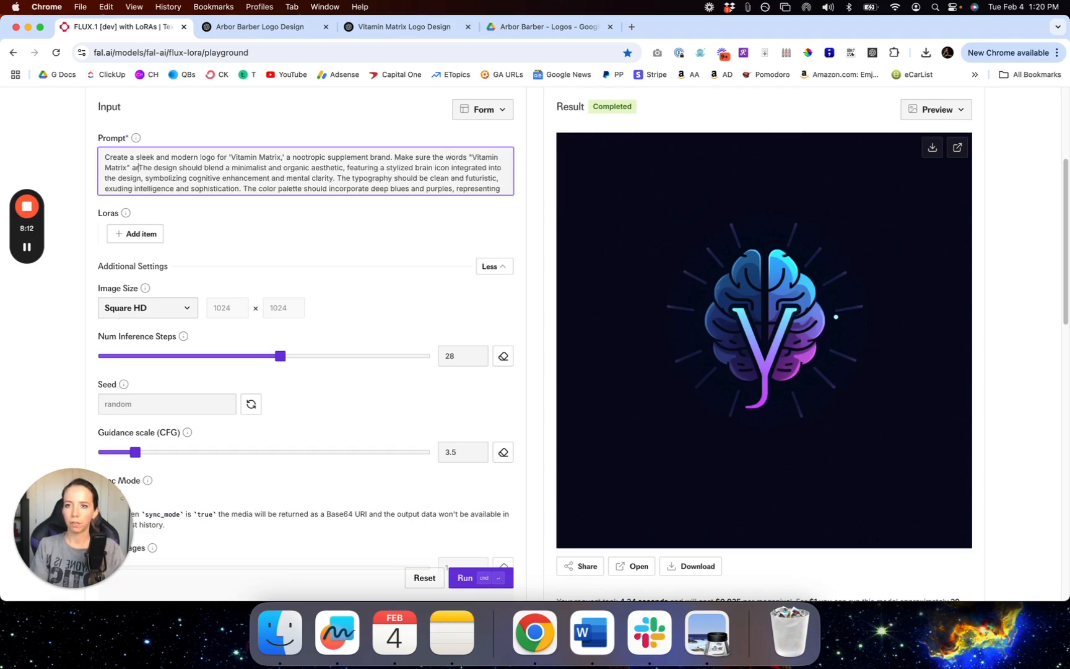
text(.)
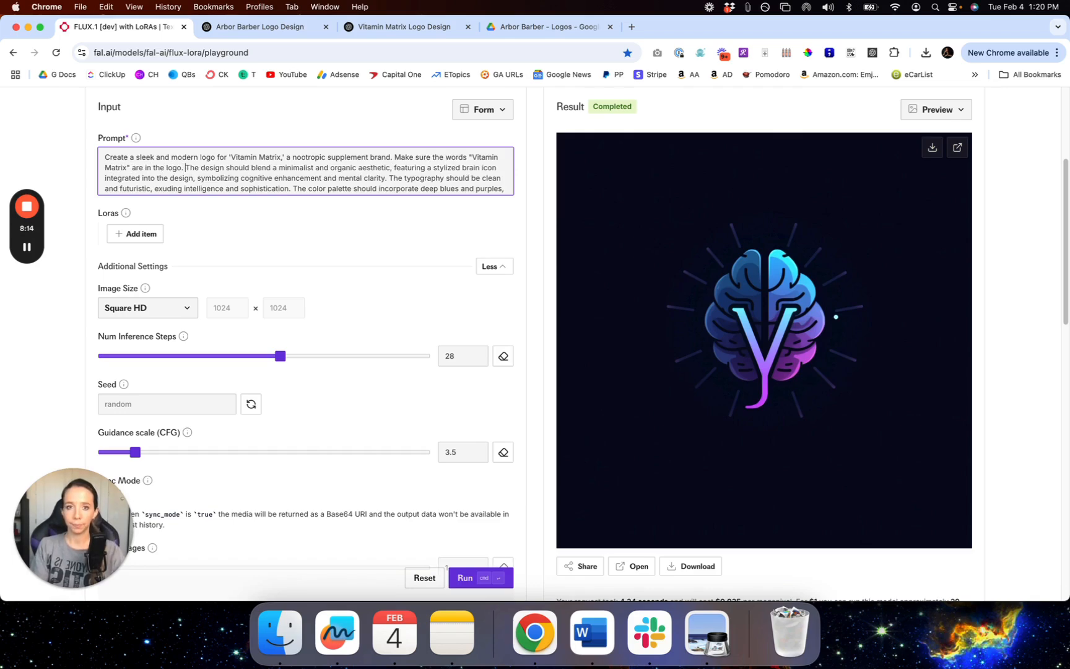
Step: Extend that sentence with 'and spelled correctly' and rerun the generation
scroll(416, 186, down, 3)
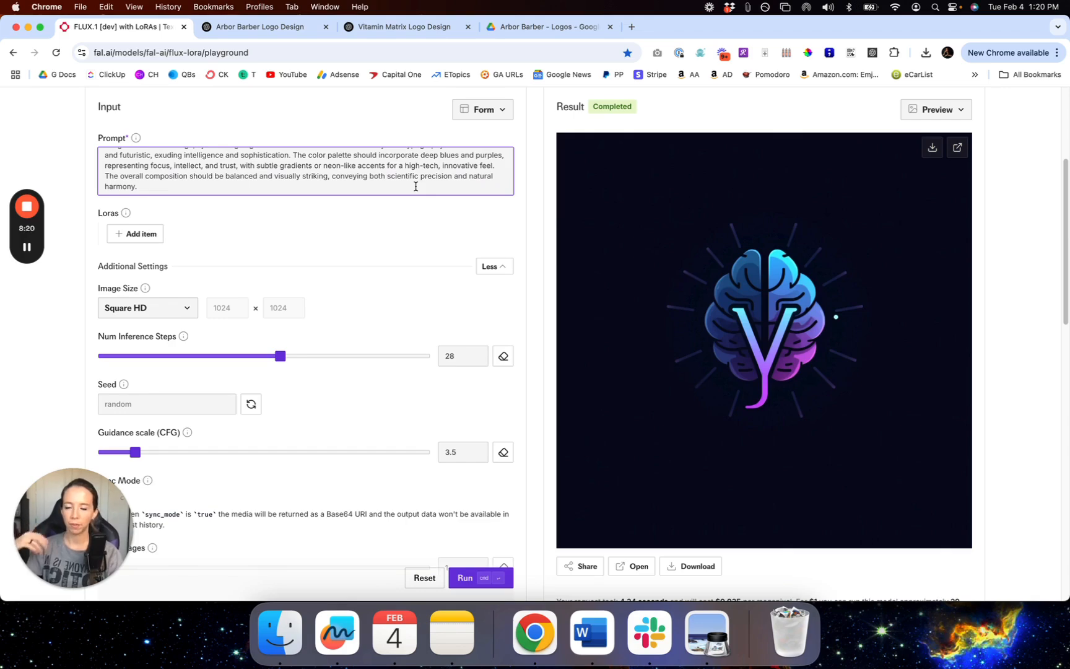
scroll(415, 186, up, 3)
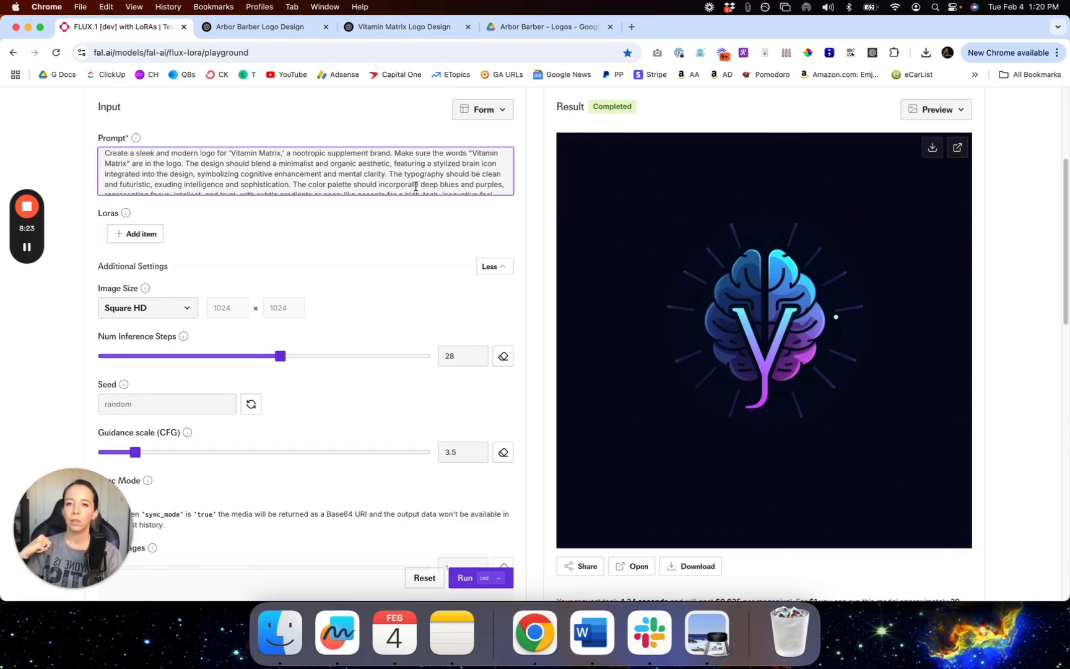
click(398, 157)
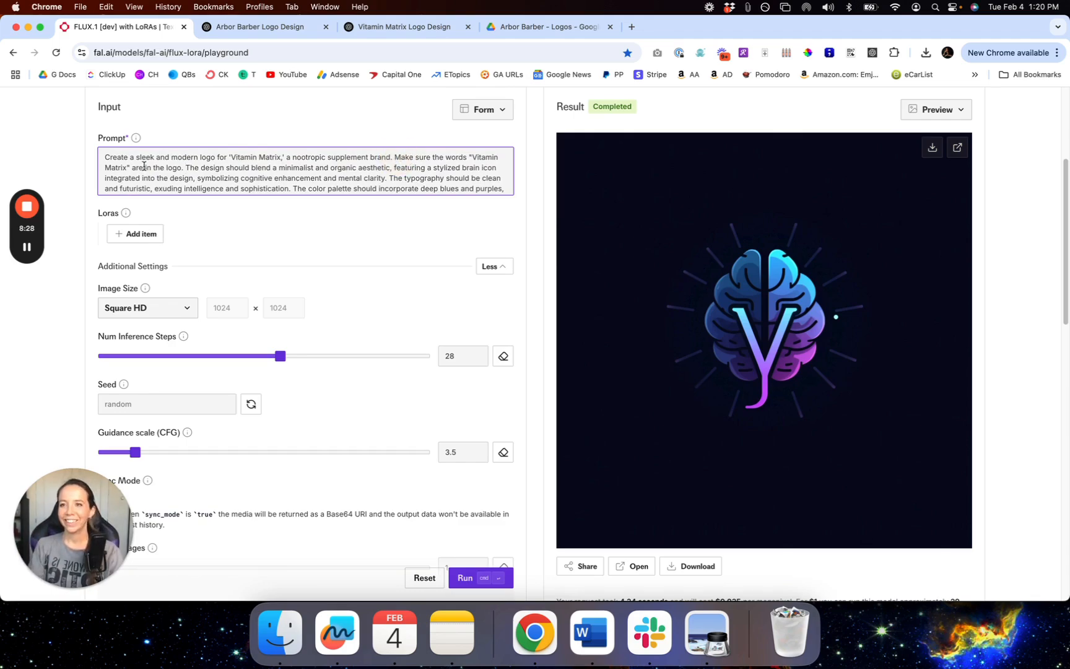
click(181, 168)
text(and spelled correc)
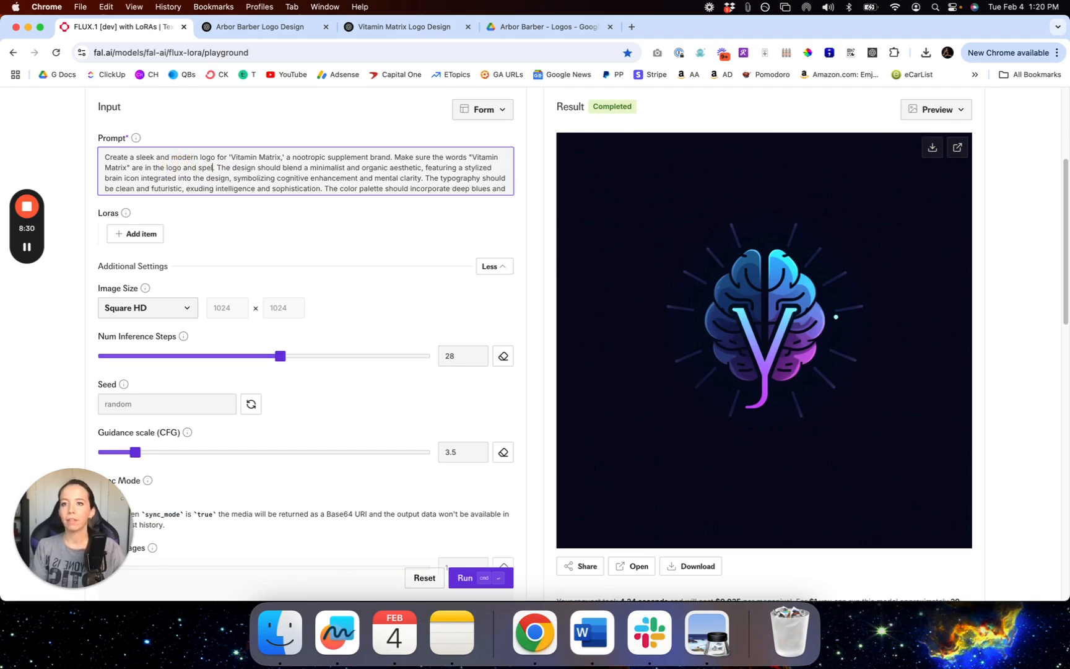
text(tly.)
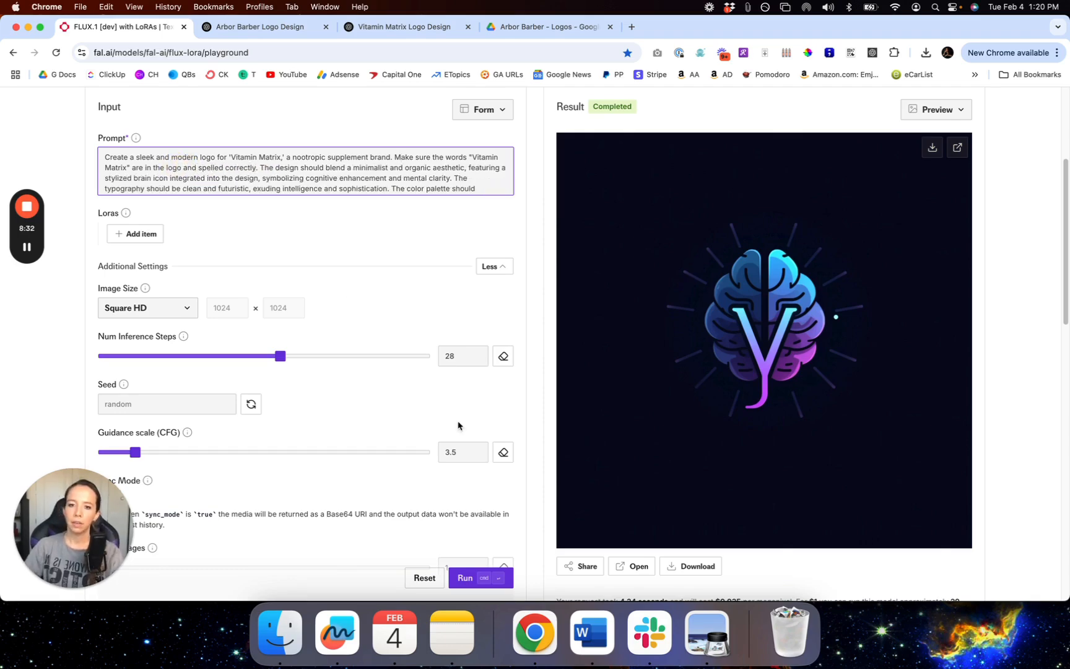
click(473, 579)
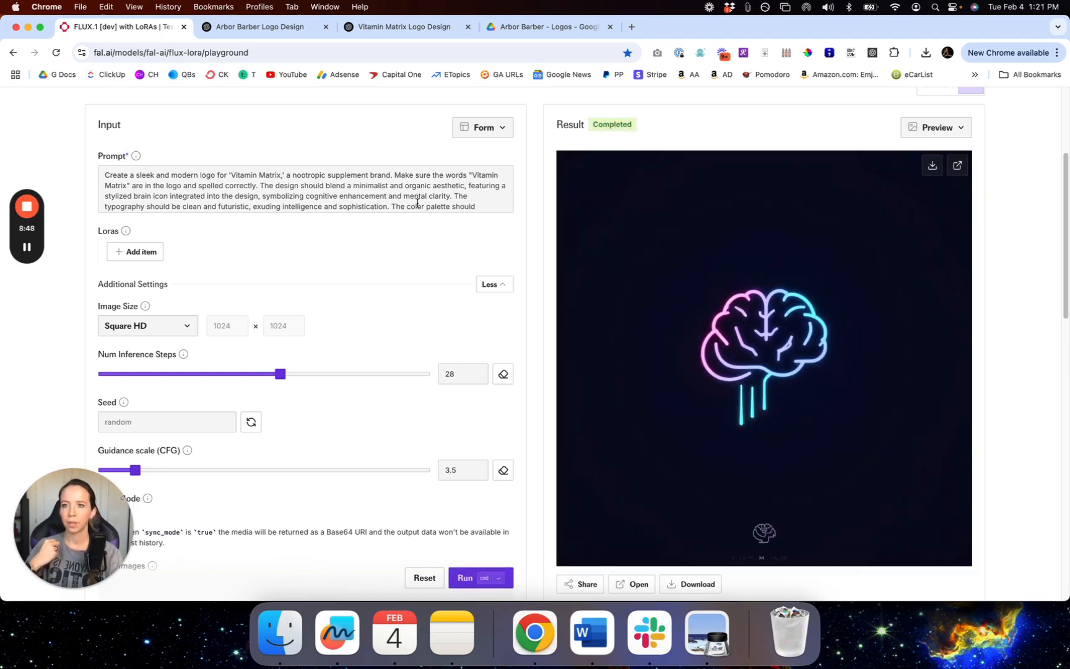
Step: Delete all prompt text after 'integrated into the design'
scroll(699, 352, down, 1)
scroll(700, 351, down, 4)
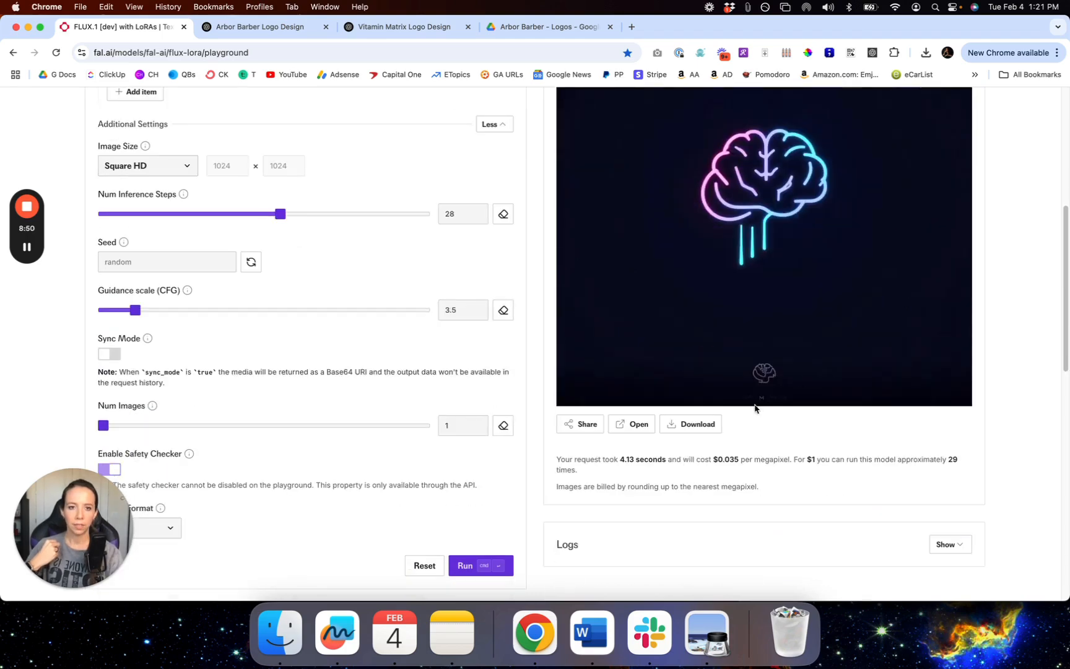
scroll(762, 380, up, 6)
scroll(765, 558, down, 2)
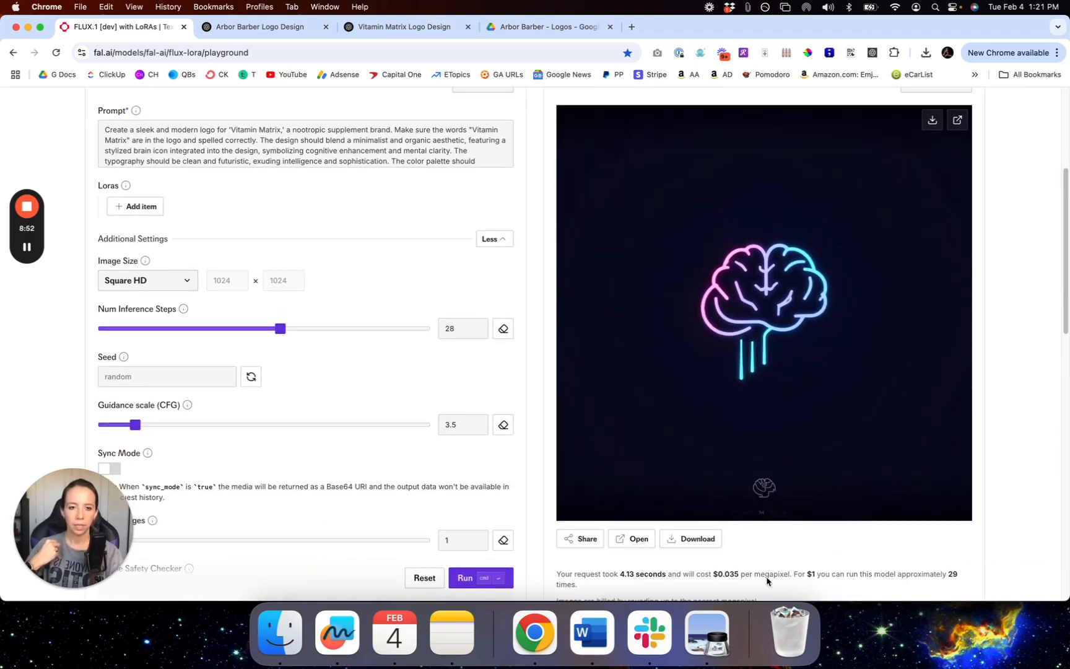
scroll(765, 374, up, 3)
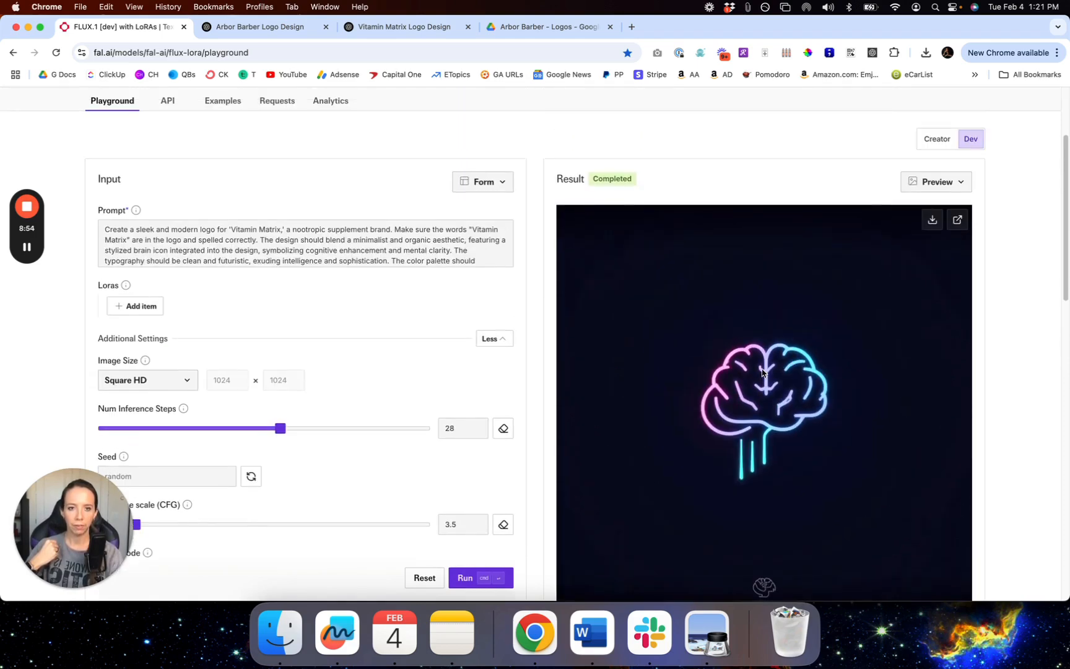
click(252, 241)
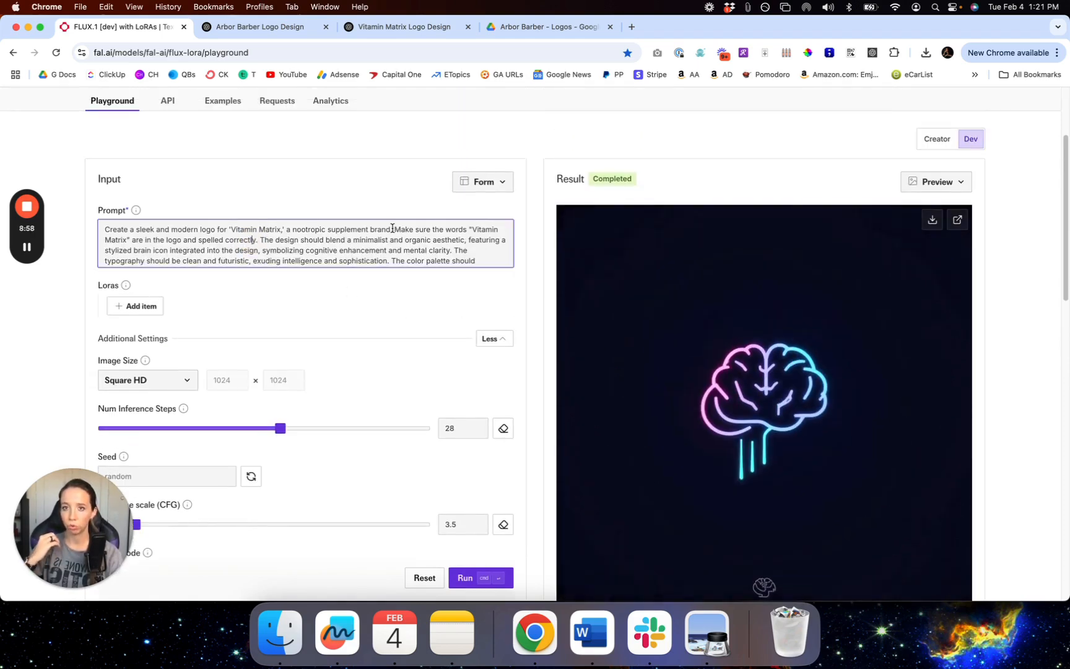
click(259, 239)
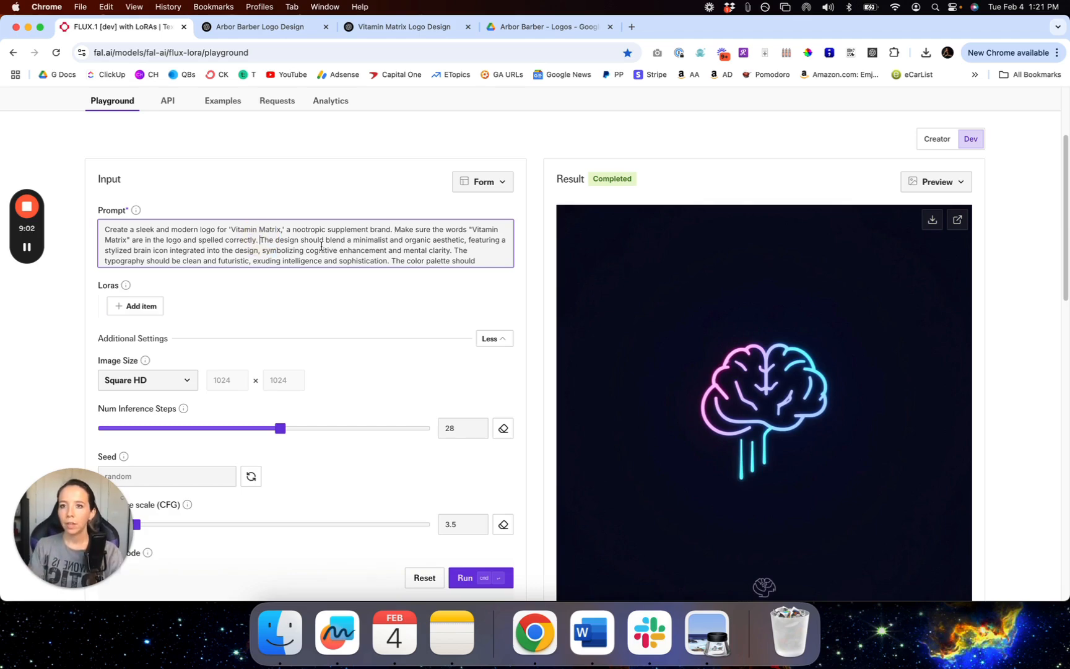
scroll(426, 250, down, 1)
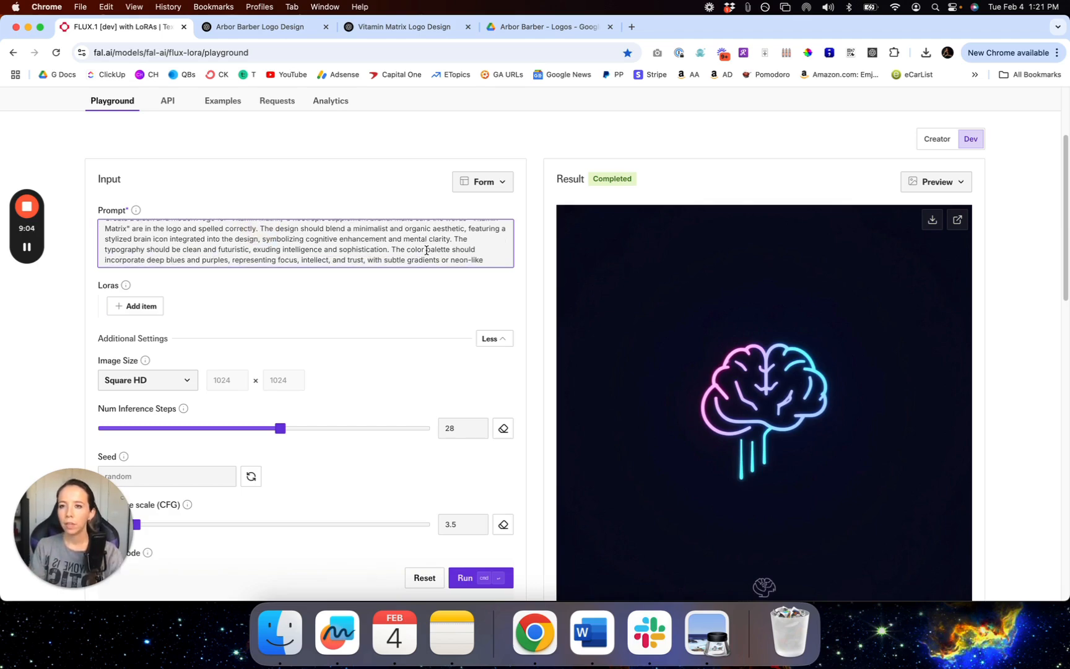
click(255, 238)
drag(255, 238, 323, 288)
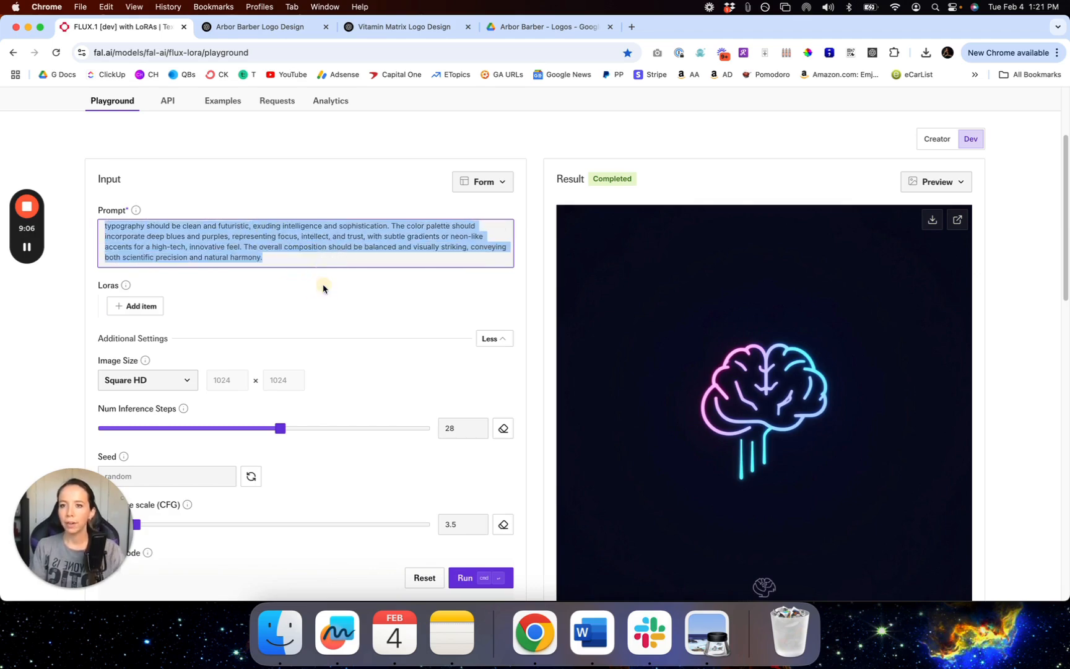
text(.)
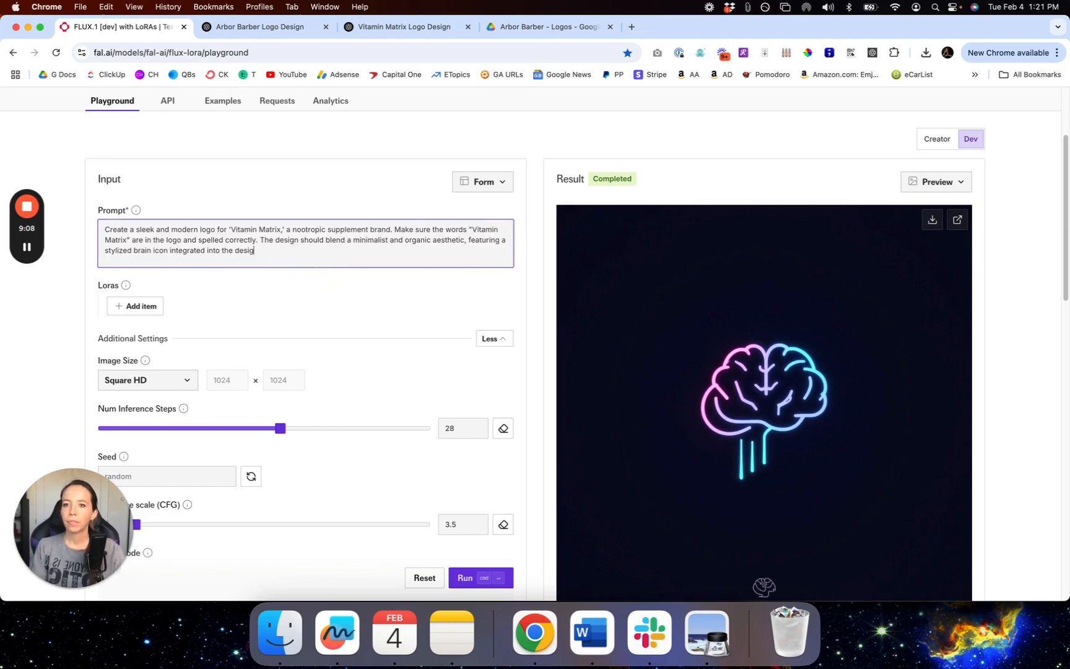
text(.)
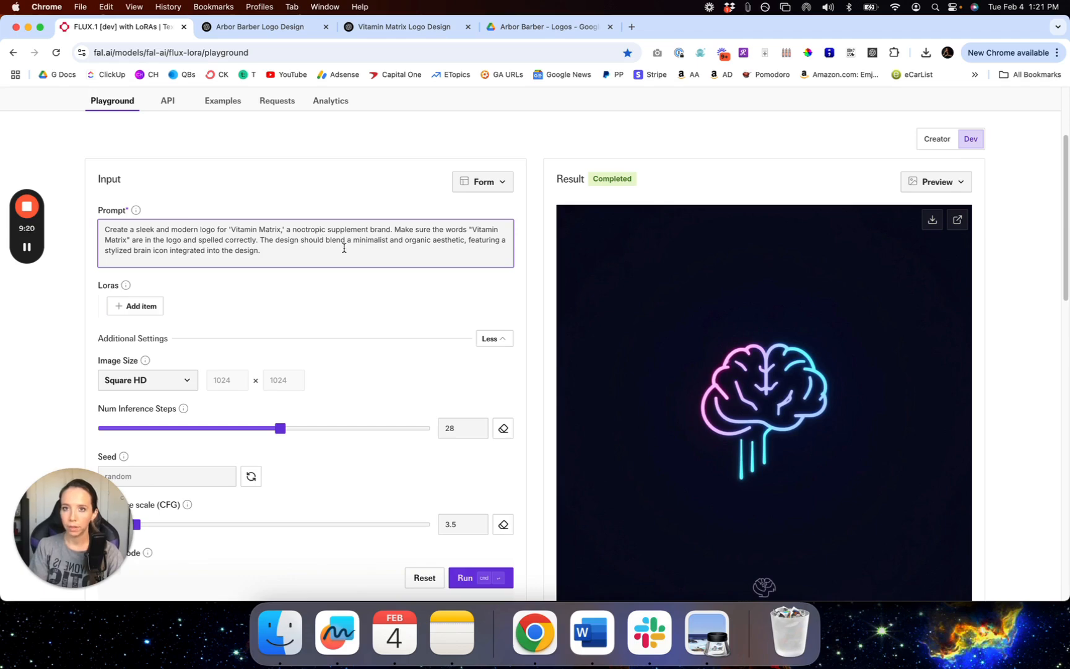
Step: Change 'featuring a stylized brain icon' to 'with a brain' and run the generation
double_click(120, 251)
key(BackSpace)
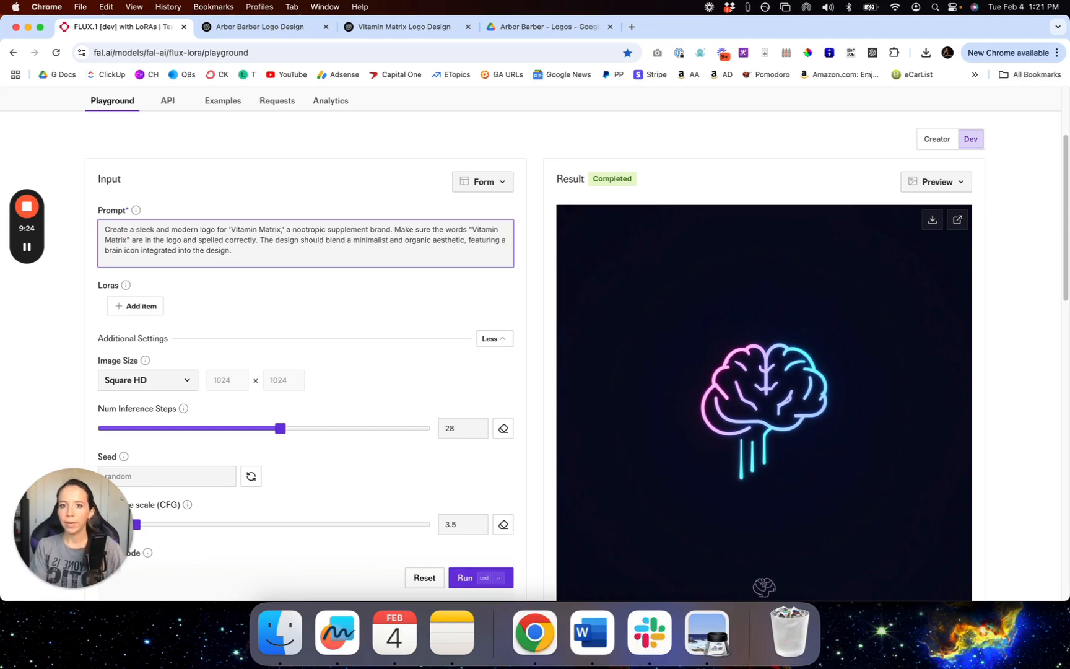
key(BackSpace)
key(BackSpace)
key(BackSpace)
key(BackSpace)
key(BackSpace)
key(alt+BackSpace)
text(with)
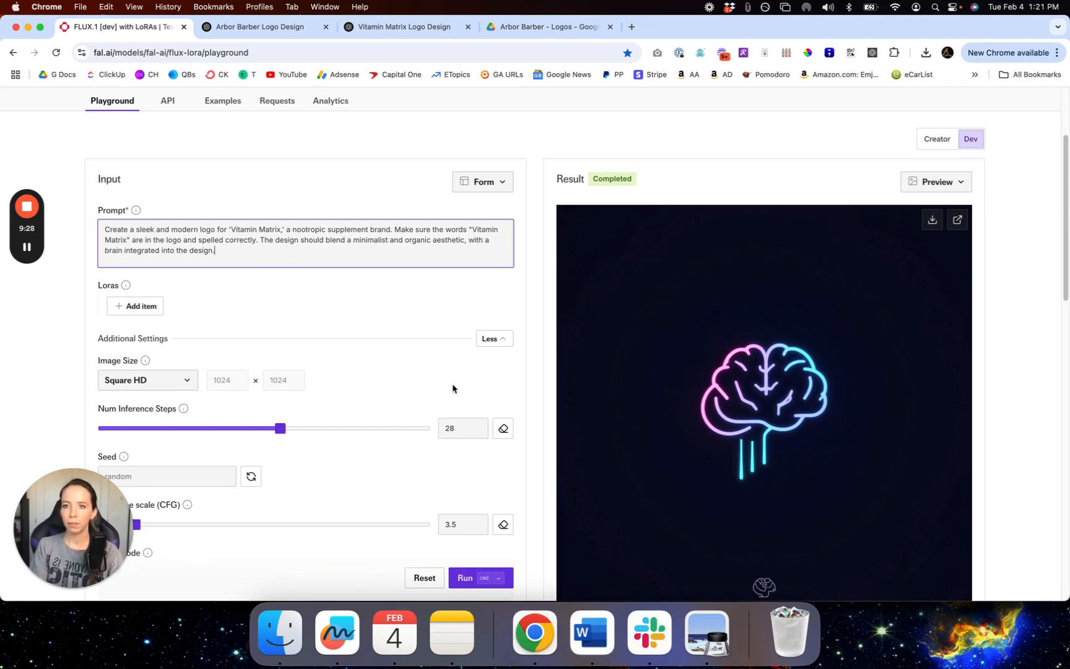
key(super+a)
click(478, 579)
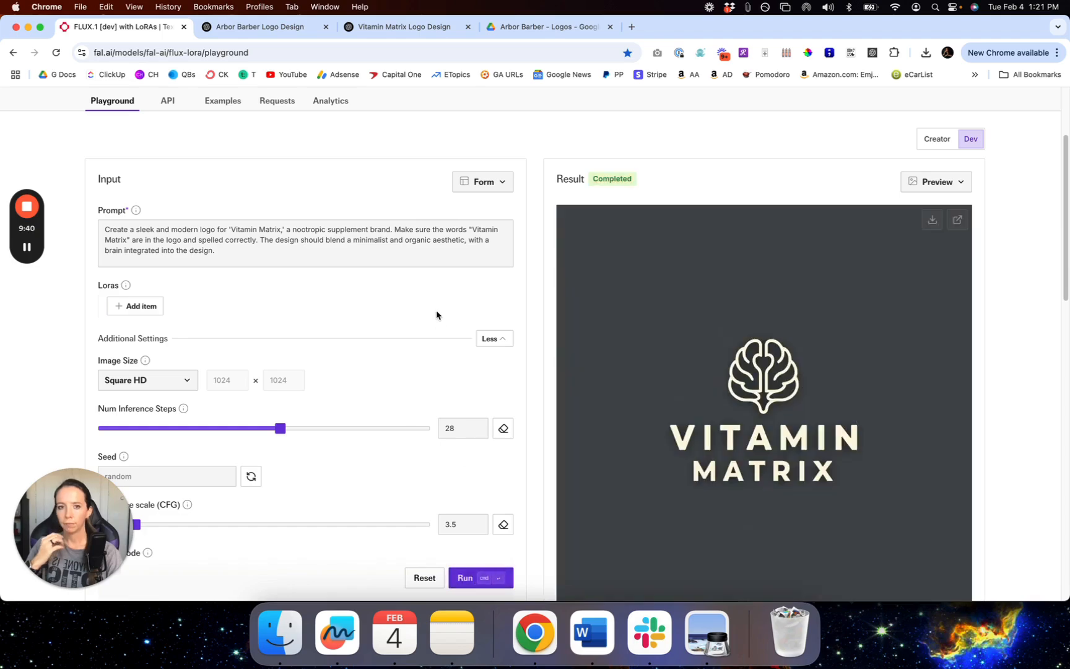
scroll(919, 363, down, 2)
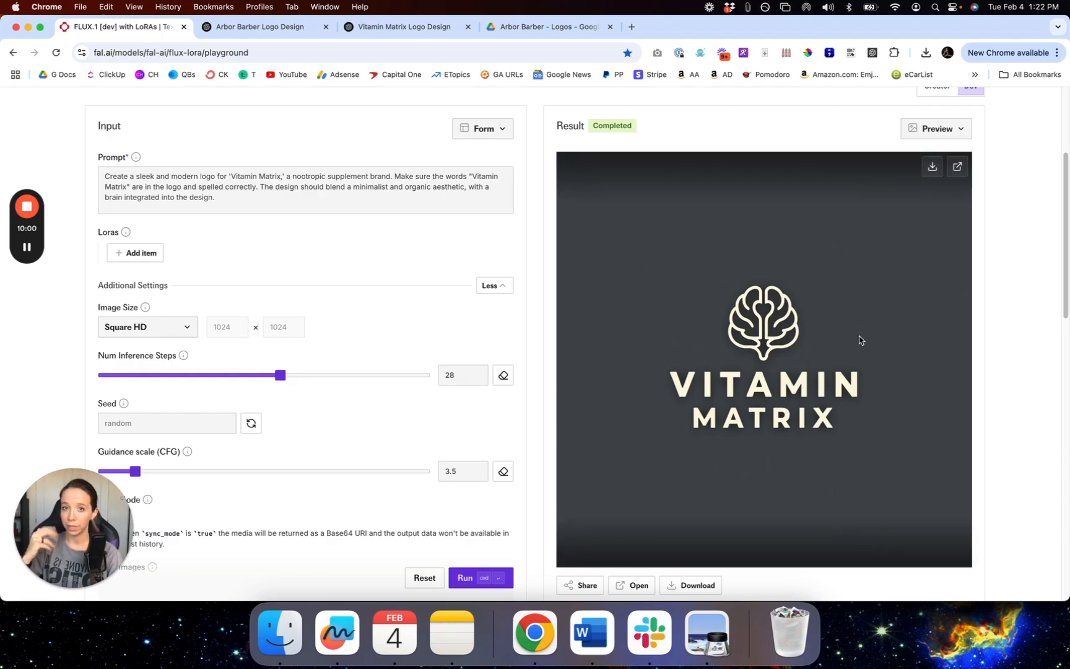
click(287, 186)
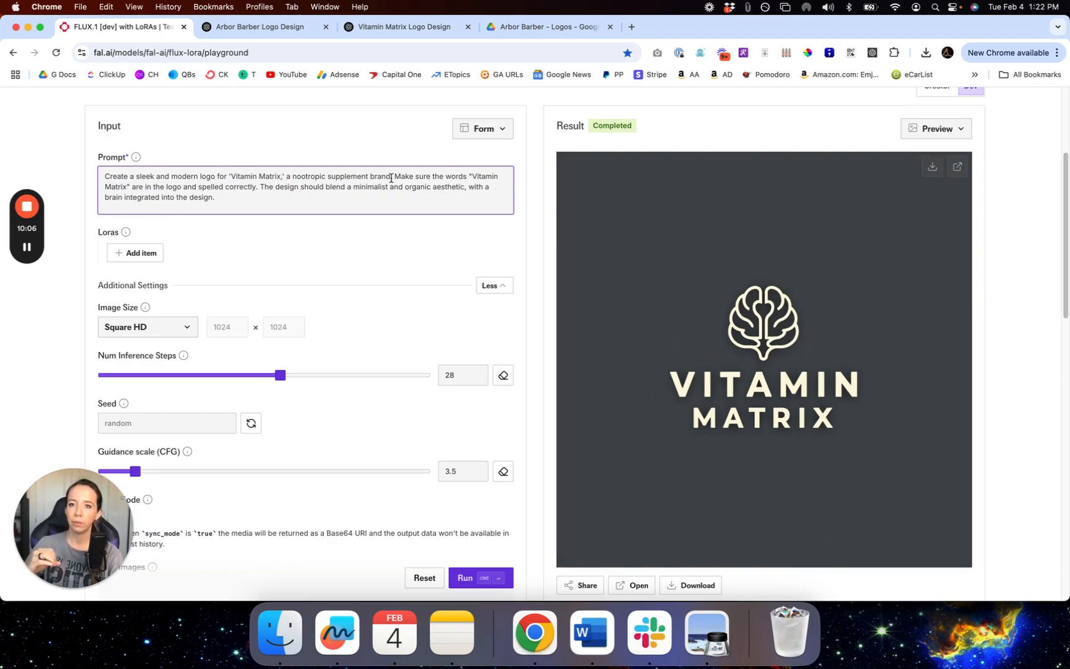
drag(394, 177, 402, 221)
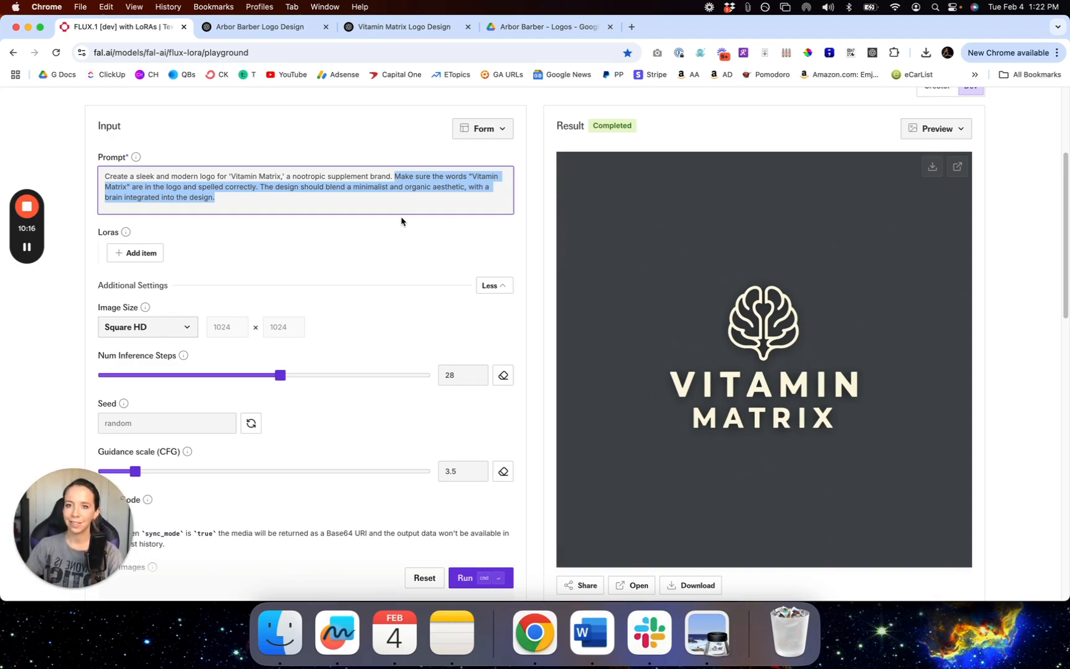
scroll(401, 221, up, 2)
click(372, 218)
scroll(466, 184, up, 5)
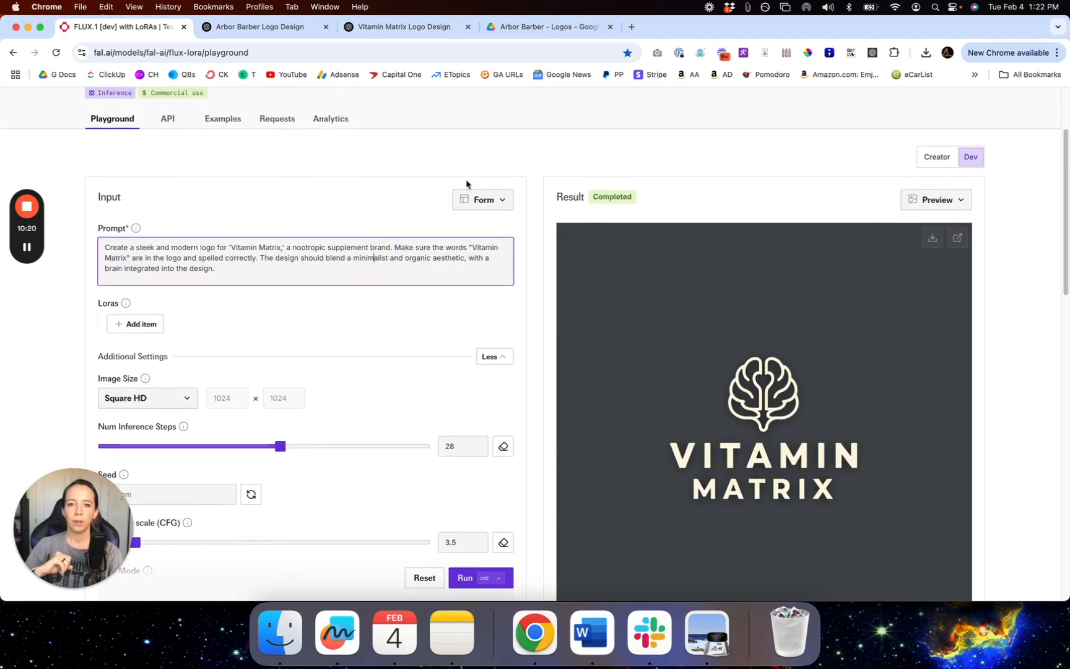
scroll(466, 181, down, 7)
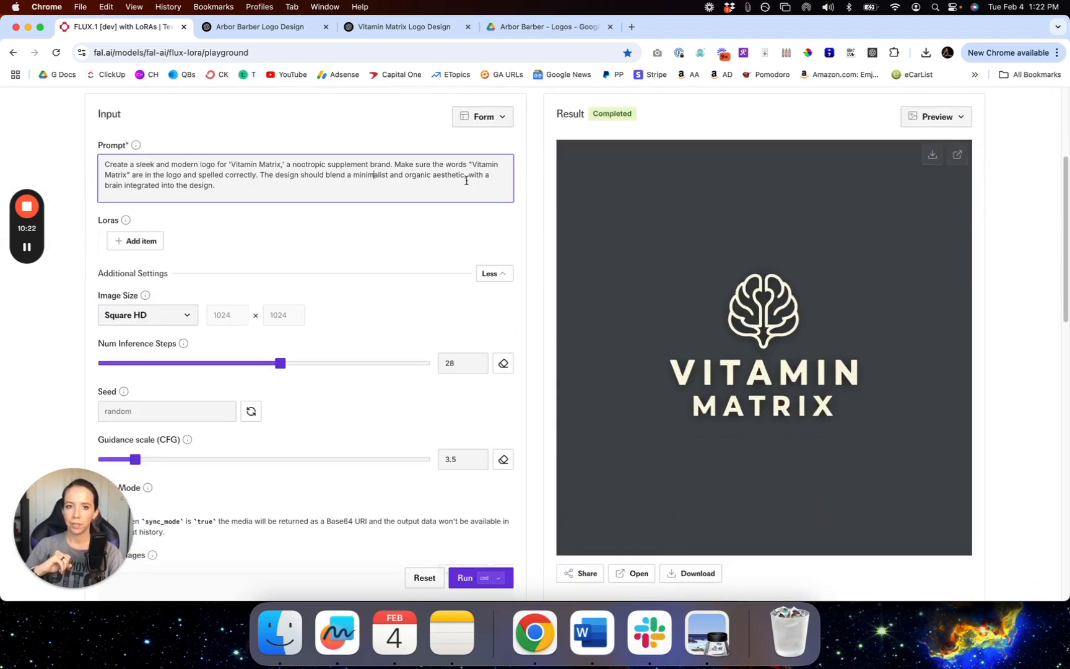
click(411, 177)
scroll(411, 178, up, 4)
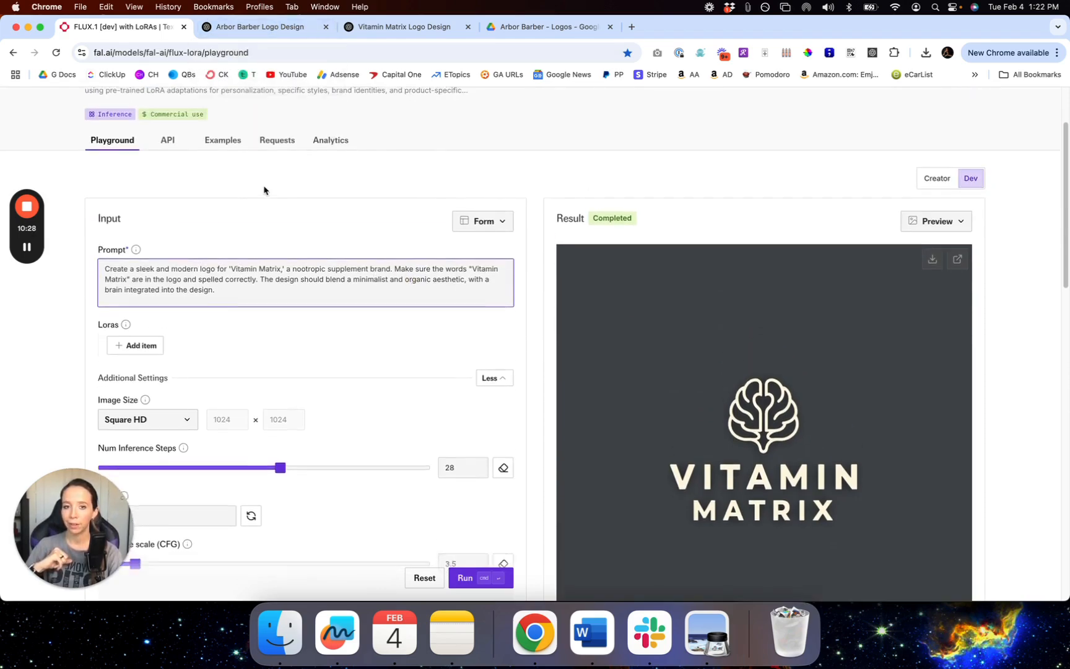
scroll(264, 189, down, 3)
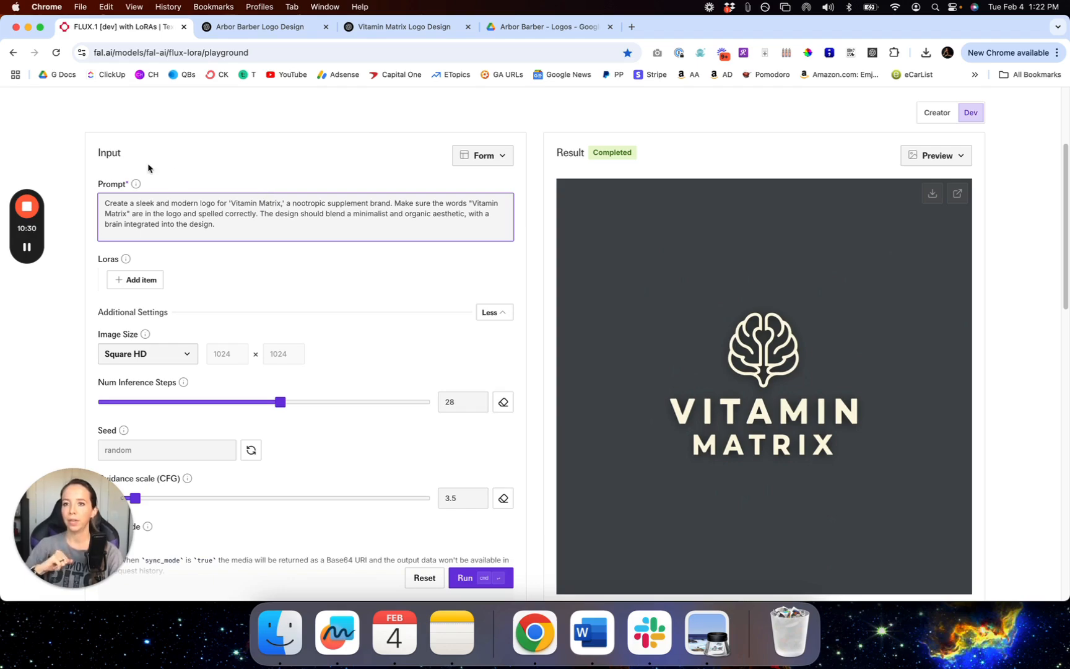